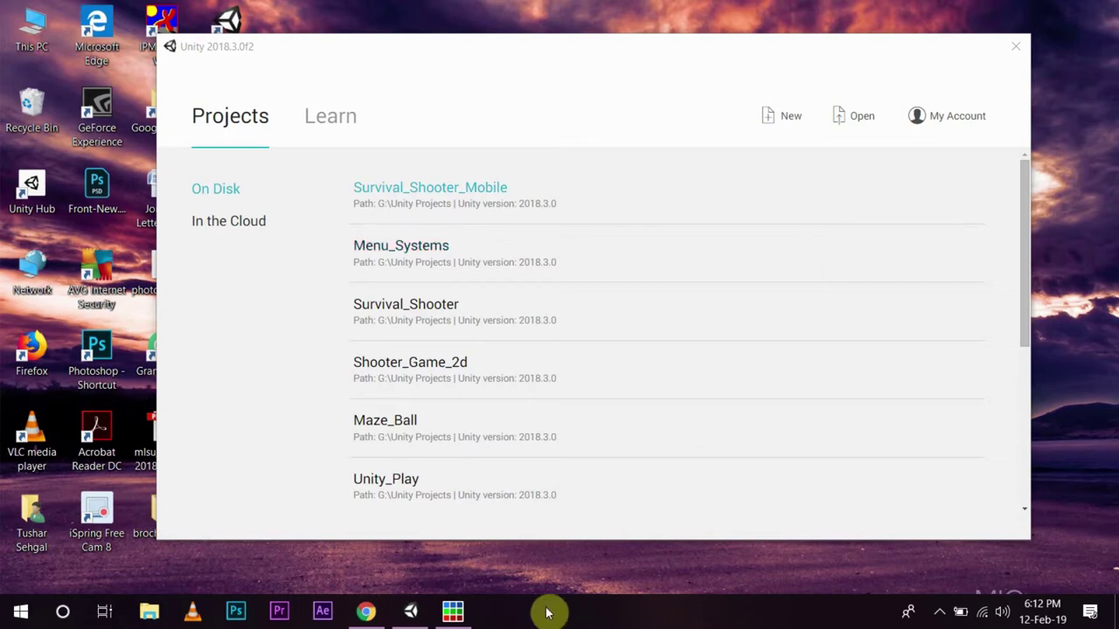
left_click(461, 618)
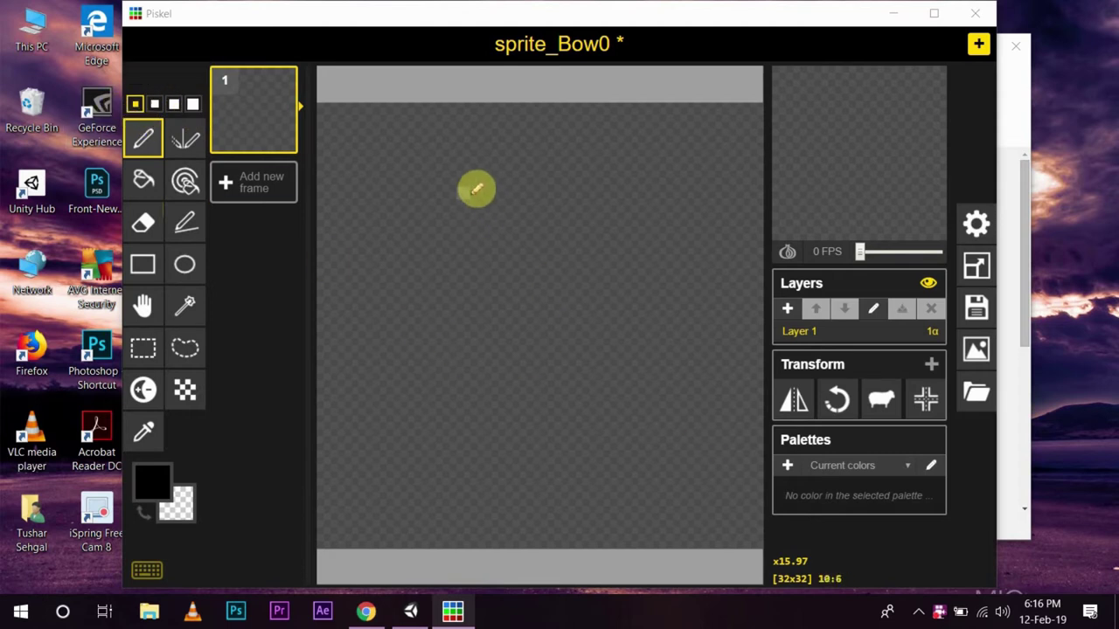
Draw the bottle cap and left side in black, erasing stray pixels along the way.
mouse_move(463, 192)
left_mouse_down()
mouse_move(541, 187)
mouse_move(547, 202)
mouse_move(532, 218)
mouse_move(486, 220)
mouse_move(469, 216)
mouse_move(470, 201)
left_mouse_up()
left_click(144, 221)
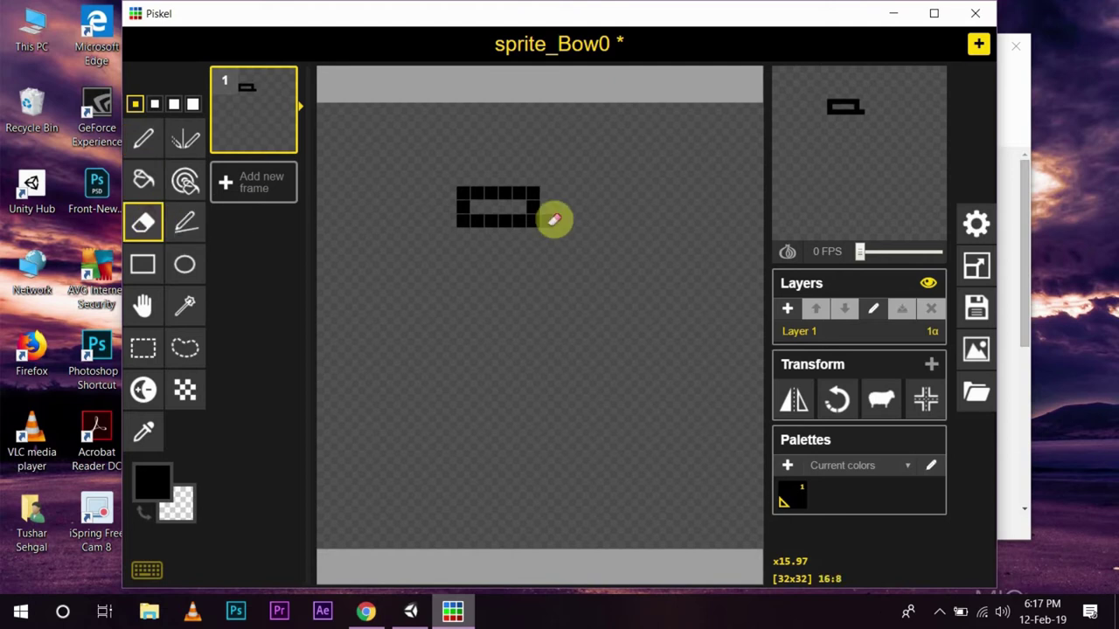
left_click(548, 220)
left_click(143, 140)
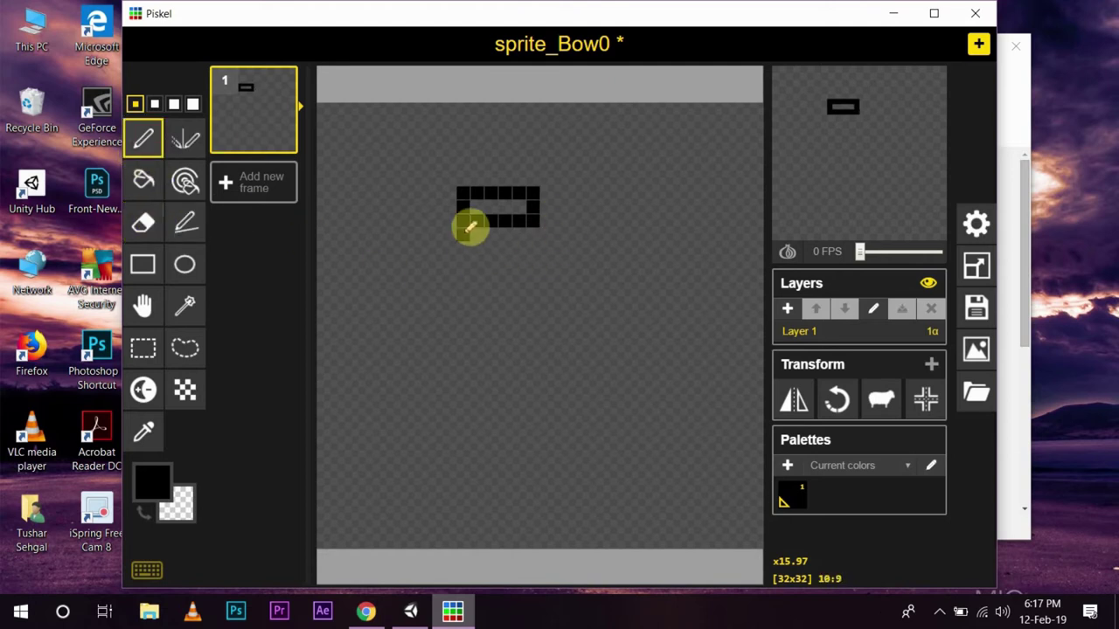
mouse_move(467, 232)
left_mouse_down()
mouse_move(468, 263)
mouse_move(446, 268)
mouse_move(425, 368)
left_mouse_up()
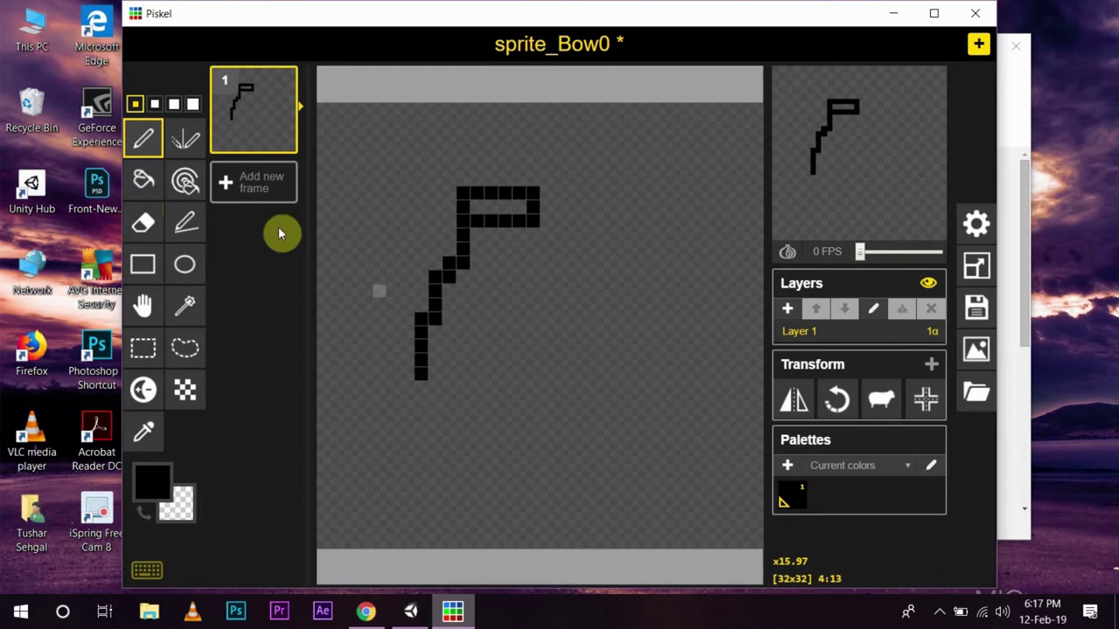
left_click(143, 222)
mouse_move(438, 362)
left_mouse_down()
mouse_move(437, 330)
mouse_move(420, 325)
mouse_move(426, 370)
mouse_move(417, 312)
left_mouse_up()
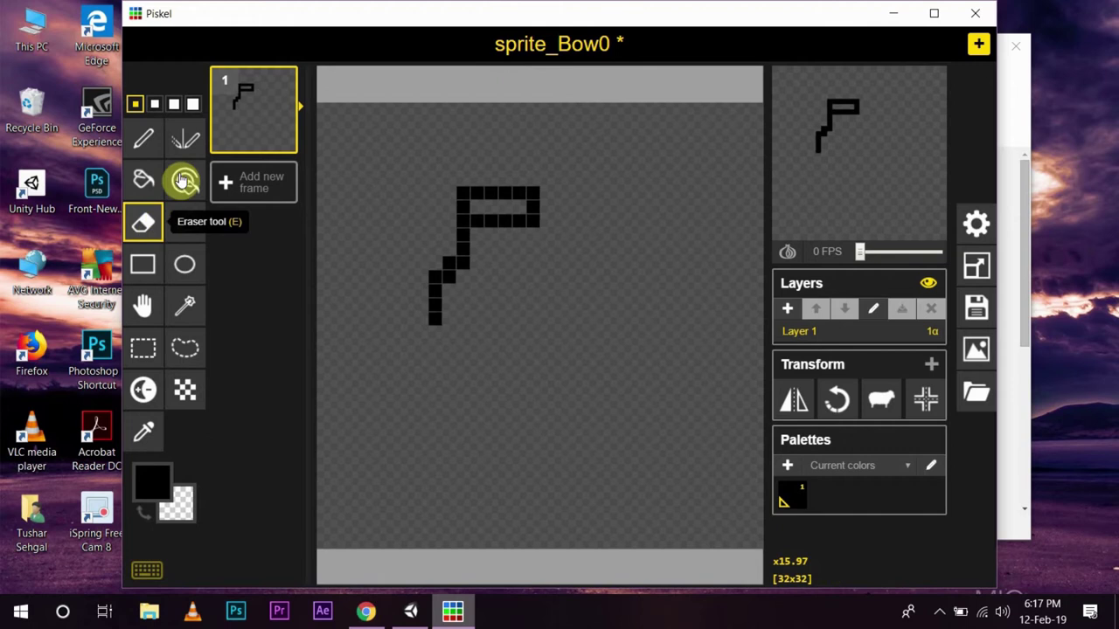
left_click(142, 138)
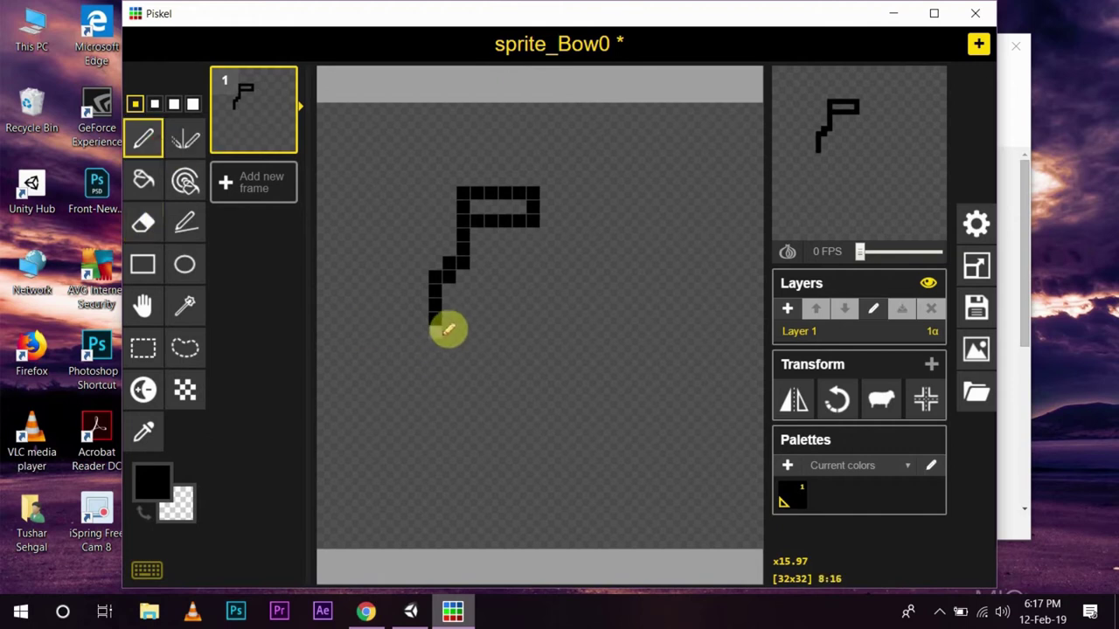
mouse_move(445, 324)
left_mouse_down()
mouse_move(453, 388)
mouse_move(561, 389)
left_mouse_up()
Draw the right shoulder and right side down to the bottom, trimming the extra corner pixel.
left_click(534, 233)
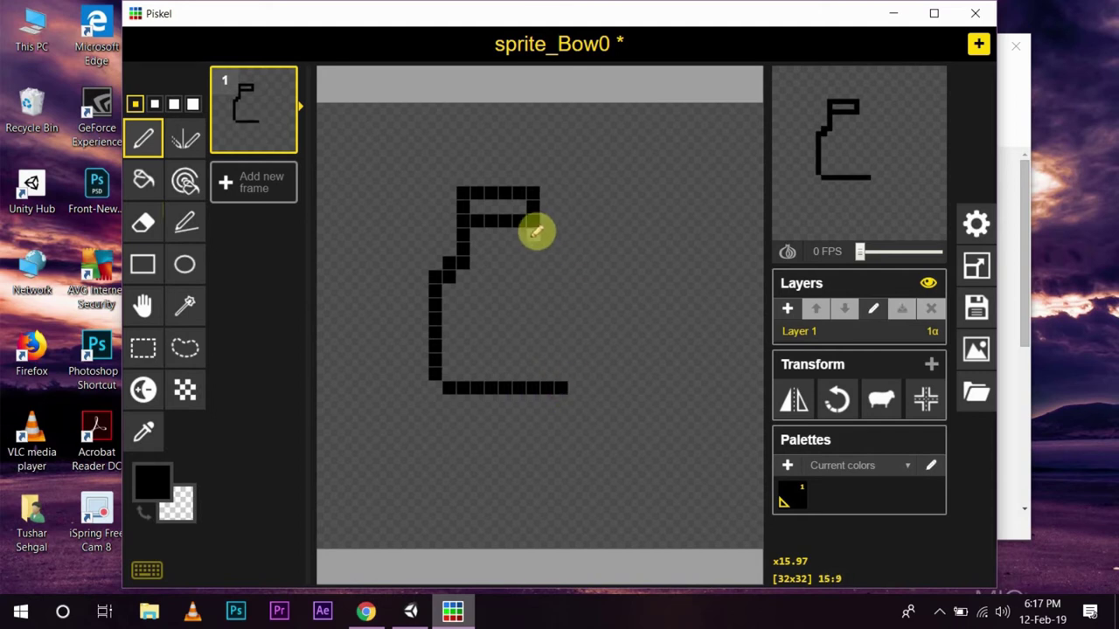
left_click(552, 277)
left_click(562, 273)
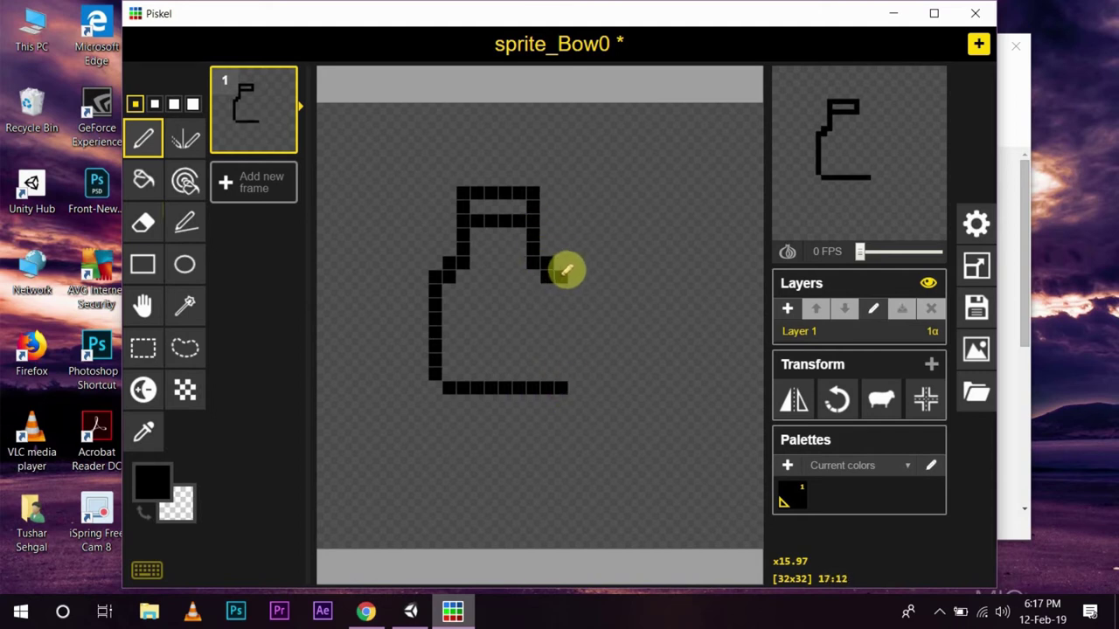
left_click_drag(568, 271, 580, 362)
left_click(144, 223)
left_click(134, 146)
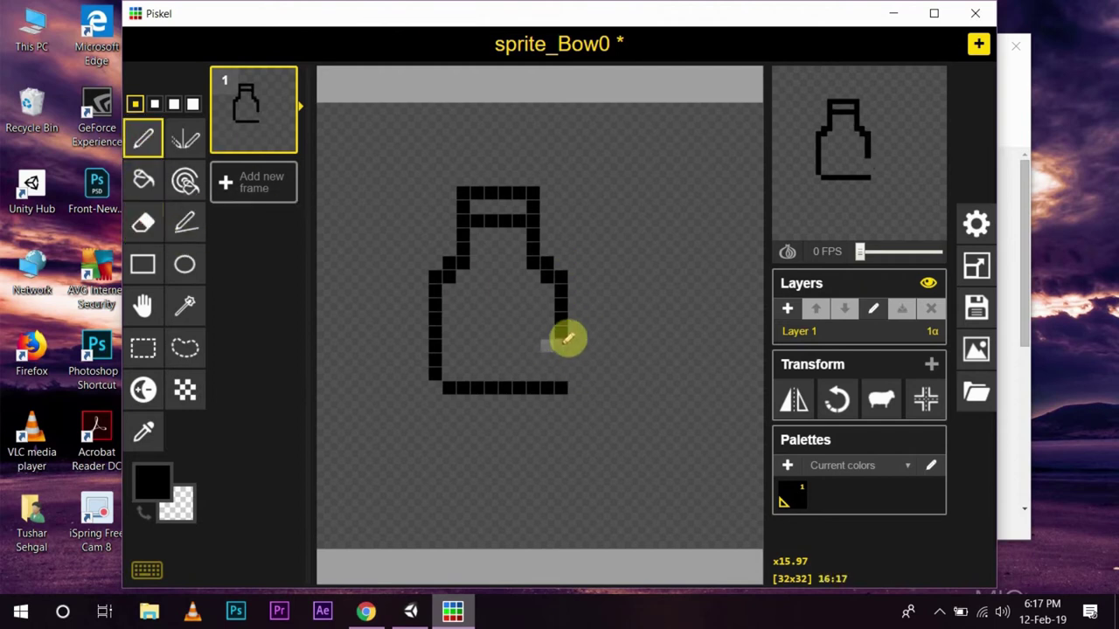
left_click_drag(569, 332, 567, 370)
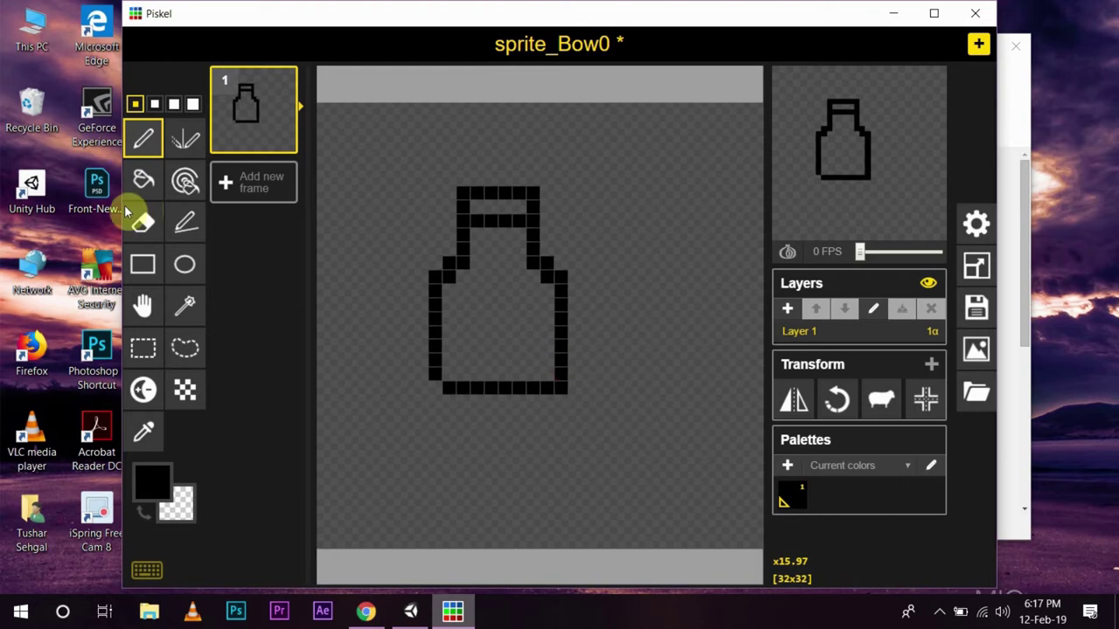
left_click(144, 223)
left_click(562, 387)
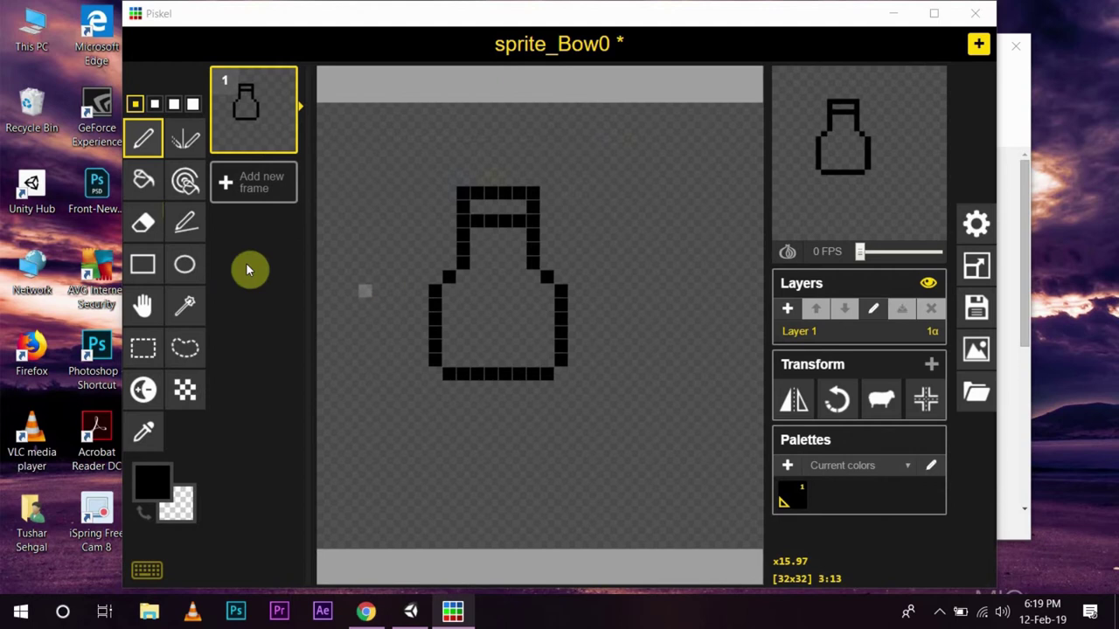
Open the primary colour picker and browse hues from green toward yellow, leaving black selected.
left_click(158, 491)
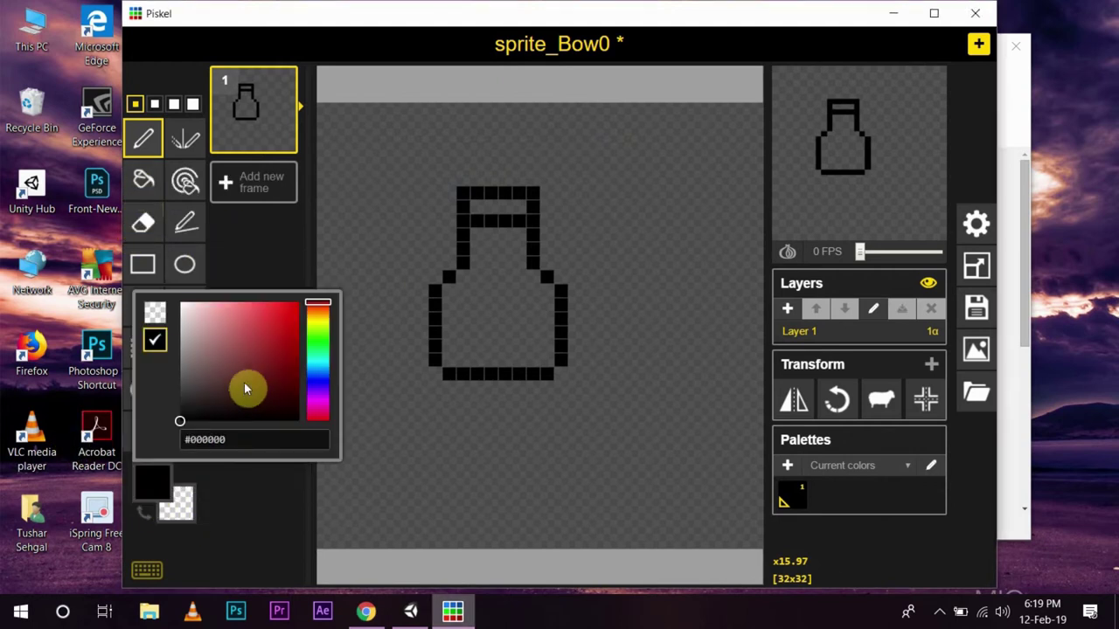
left_click_drag(319, 305, 320, 351)
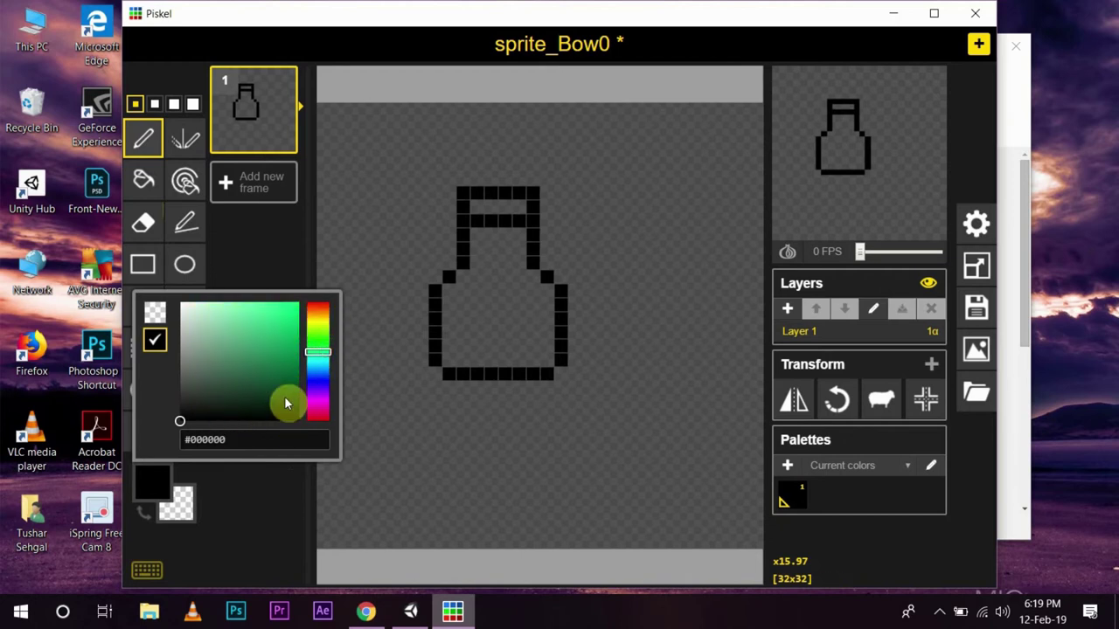
left_click_drag(316, 330, 319, 316)
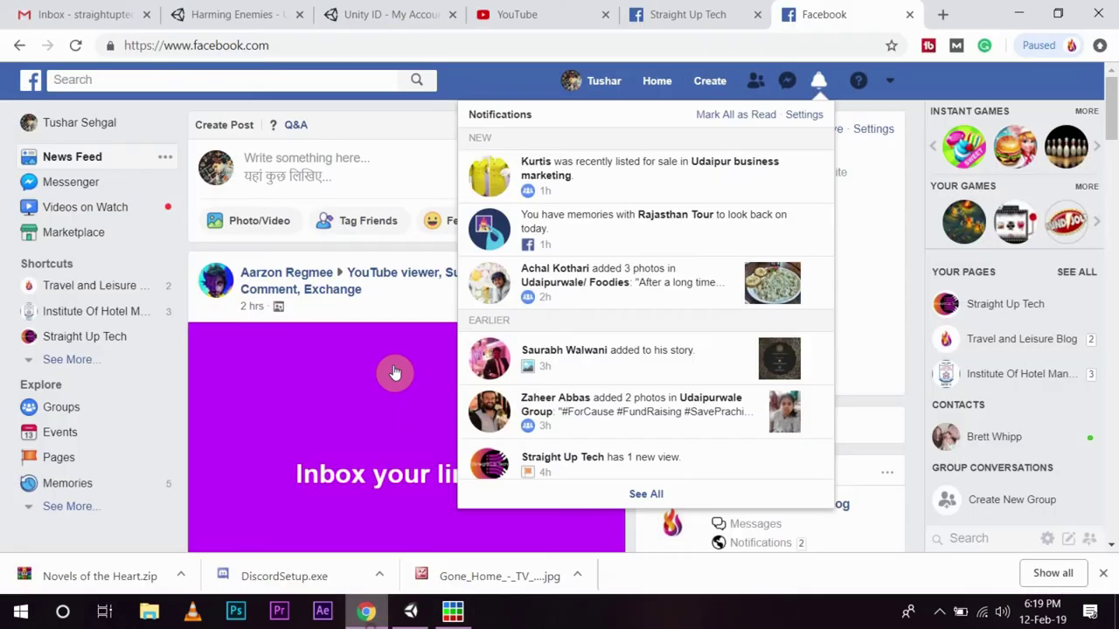
Search 'brown color' in a new tab and copy the saddlebrown code #8B4513.
left_click(942, 14)
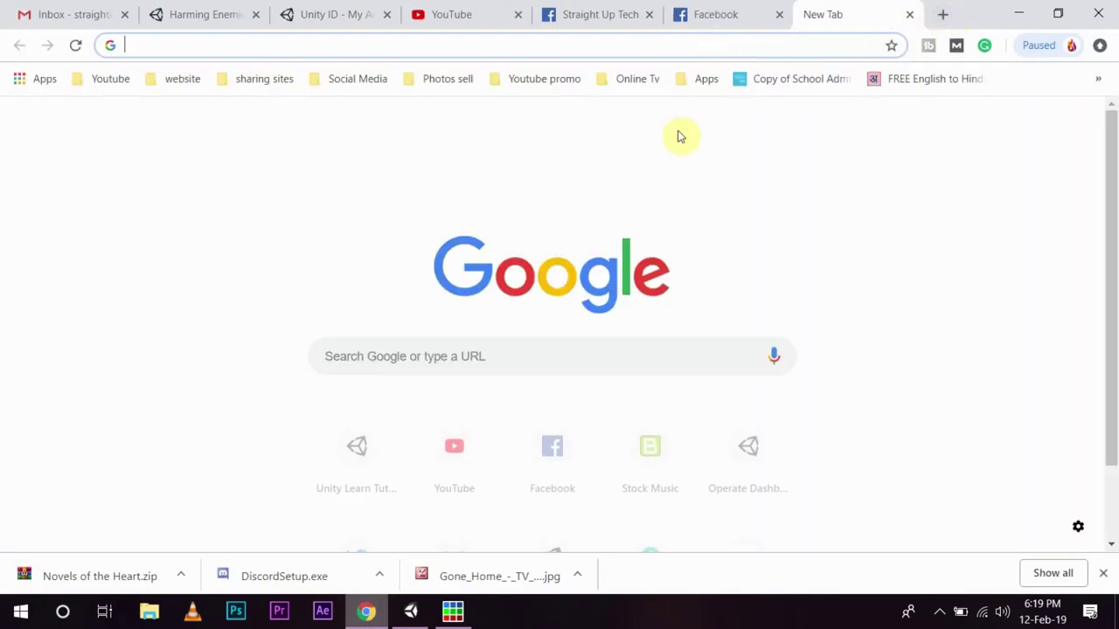
type("brow")
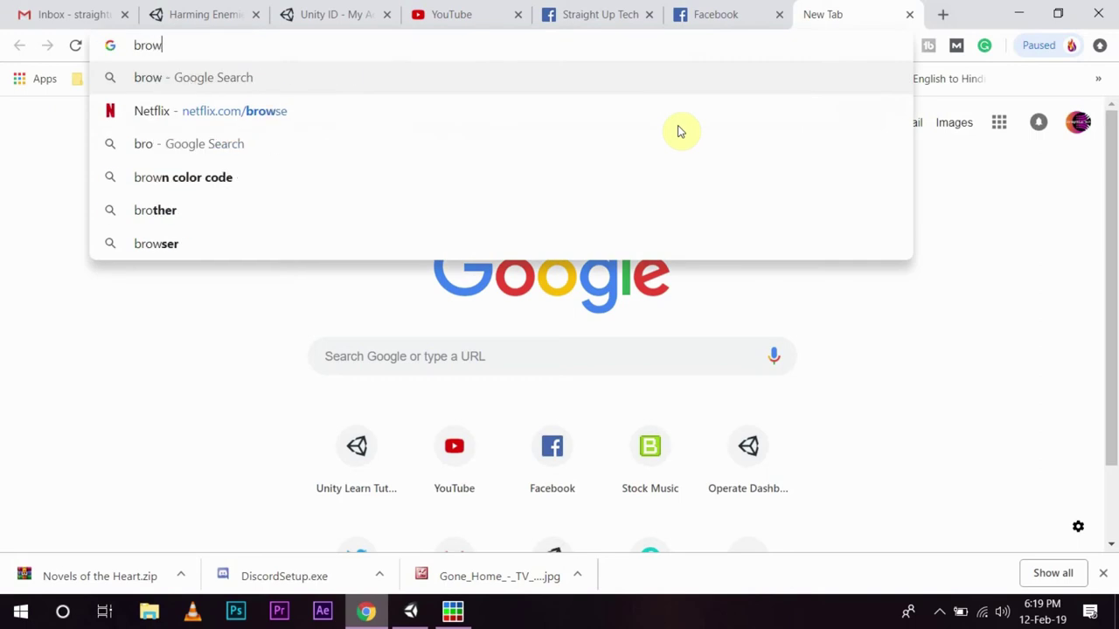
type("n color")
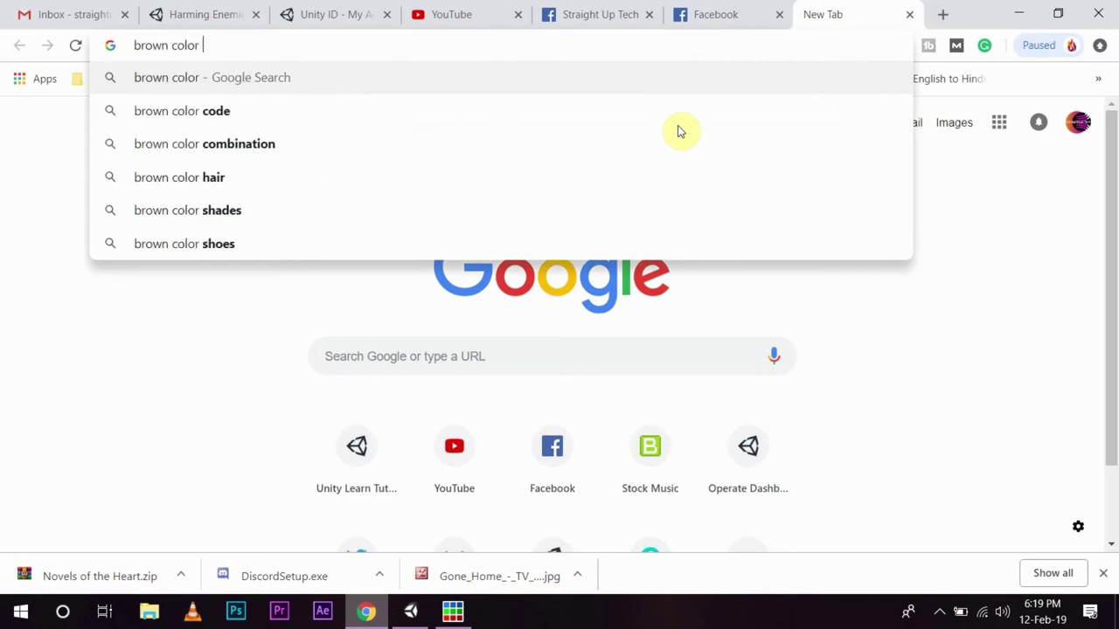
left_click(531, 123)
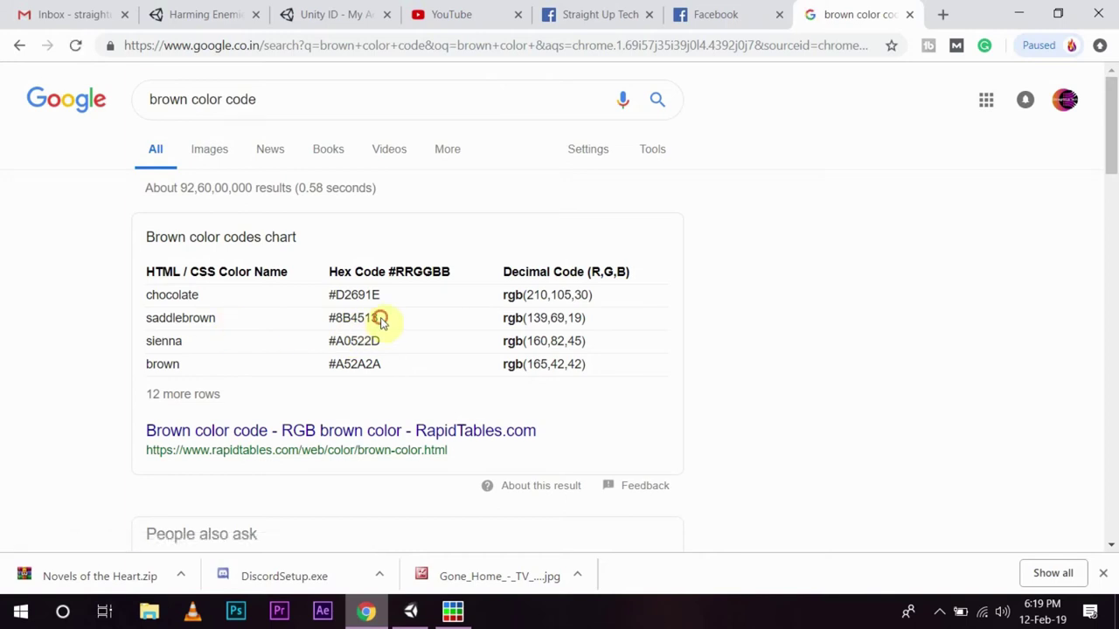
left_click_drag(381, 320, 327, 320)
right_click(350, 320)
left_click(363, 330)
Back in Piskel, paste #8B4513 as the primary colour and paint a brown cork row in the neck.
left_click(411, 611)
left_click(453, 611)
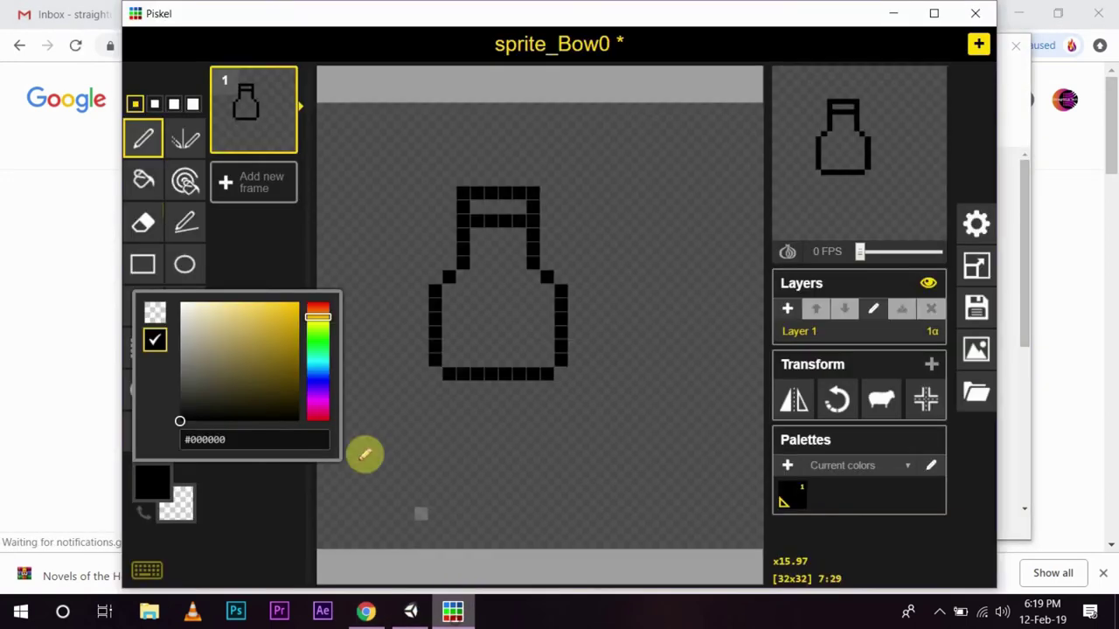
left_click(214, 442)
key("ctrl+v")
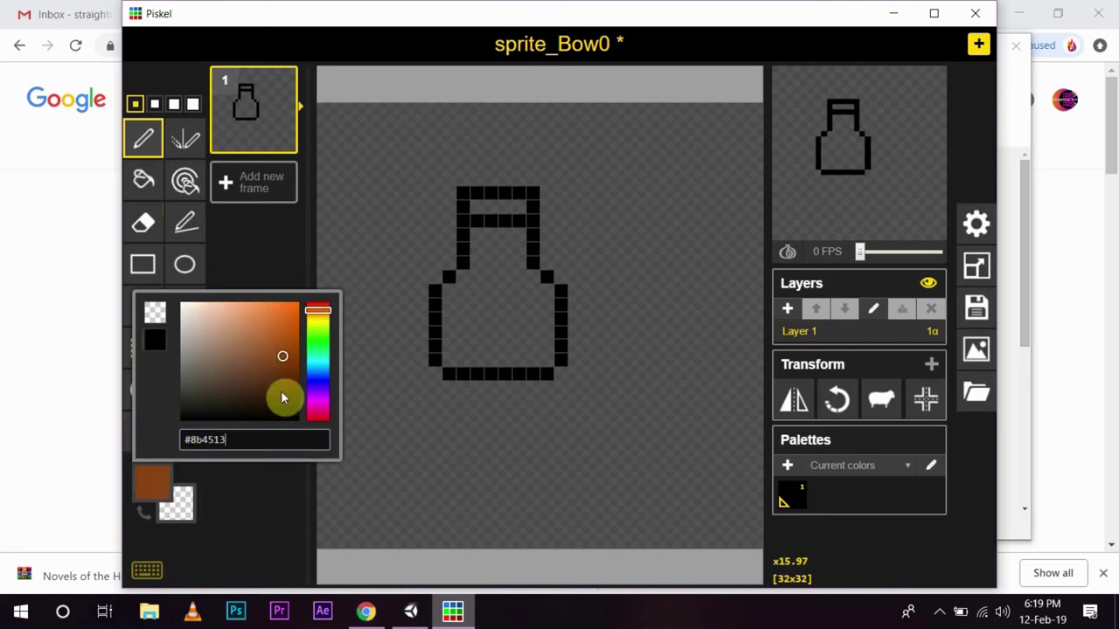
left_click(169, 496)
left_click(170, 494)
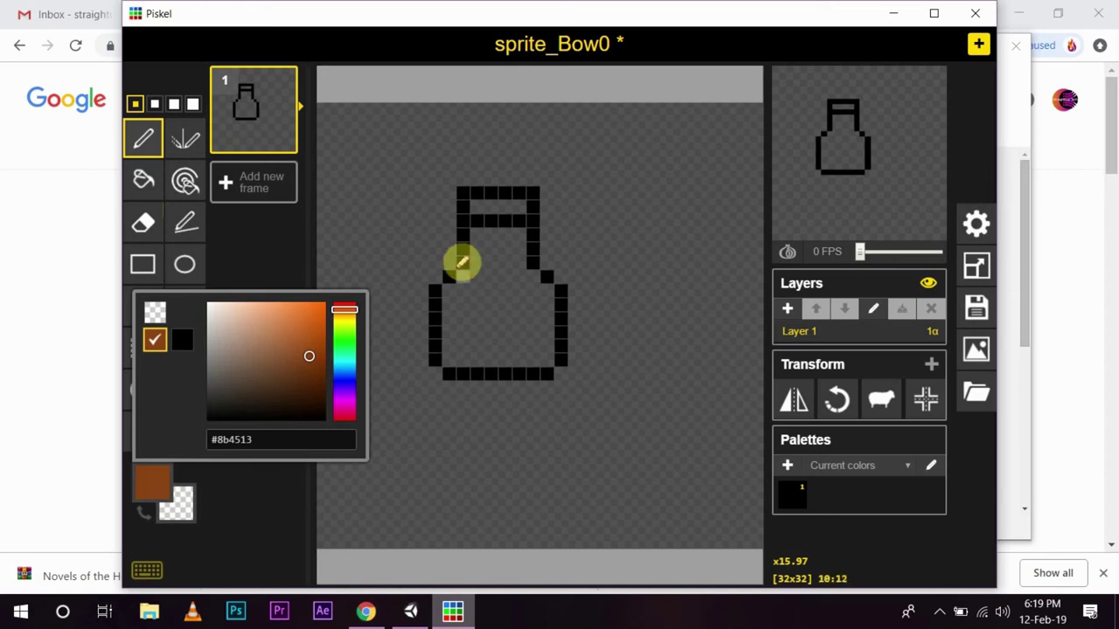
left_click_drag(476, 207, 522, 207)
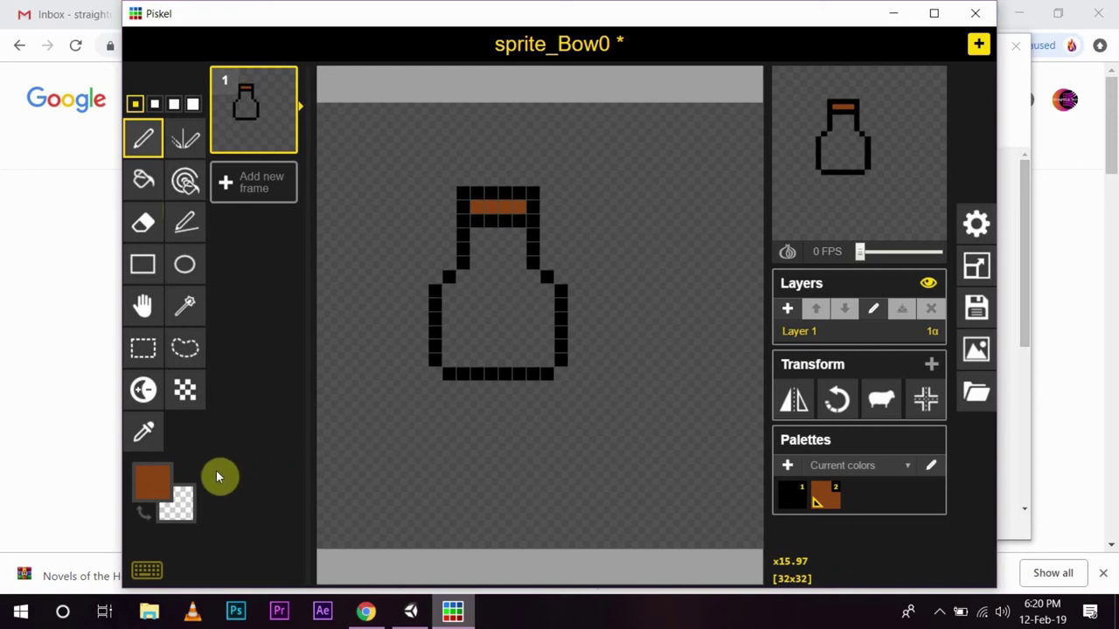
Change the drawing colour to teal and fill the bottle's neck and body.
left_click(145, 483)
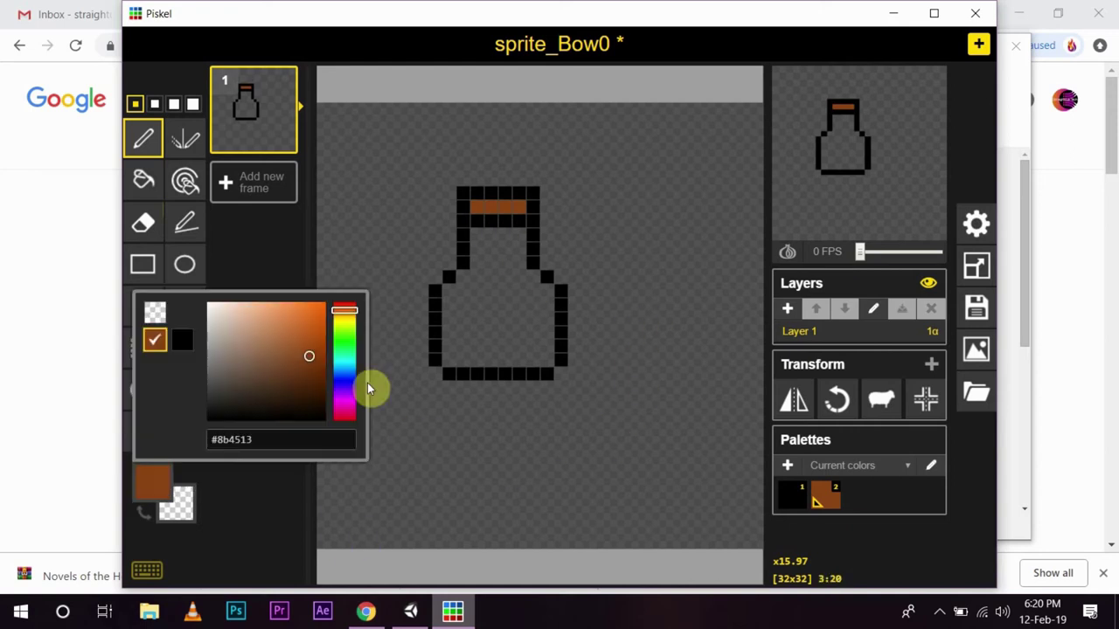
mouse_move(349, 384)
left_mouse_down()
mouse_move(347, 368)
mouse_move(310, 375)
mouse_move(345, 374)
mouse_move(303, 370)
mouse_move(302, 360)
left_mouse_up()
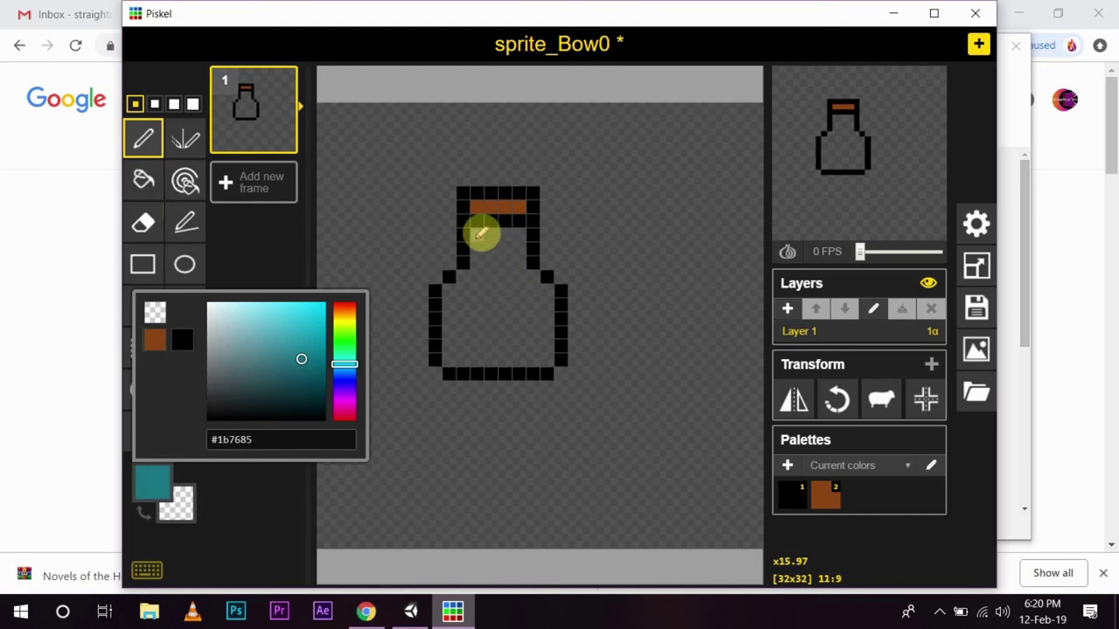
mouse_move(489, 238)
left_mouse_down()
mouse_move(529, 238)
mouse_move(482, 243)
mouse_move(522, 244)
mouse_move(491, 256)
mouse_move(524, 262)
mouse_move(472, 275)
mouse_move(538, 275)
mouse_move(516, 295)
mouse_move(451, 288)
mouse_move(553, 295)
mouse_move(556, 352)
mouse_move(458, 356)
mouse_move(453, 304)
mouse_move(532, 310)
mouse_move(475, 320)
mouse_move(527, 321)
mouse_move(463, 333)
mouse_move(518, 336)
mouse_move(480, 349)
mouse_move(529, 338)
left_mouse_up()
mouse_move(479, 297)
left_mouse_down()
mouse_move(430, 352)
mouse_move(480, 323)
mouse_move(488, 305)
left_mouse_up()
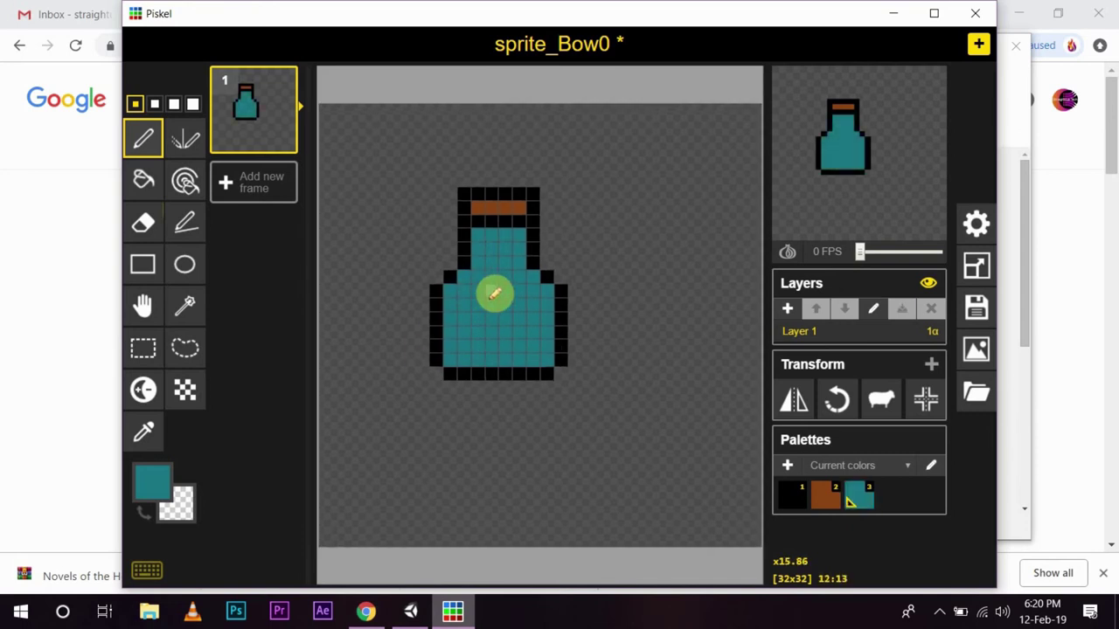
Darken the teal and paint shading pixels near the left shoulder.
left_click(157, 493)
left_click_drag(300, 362, 312, 374)
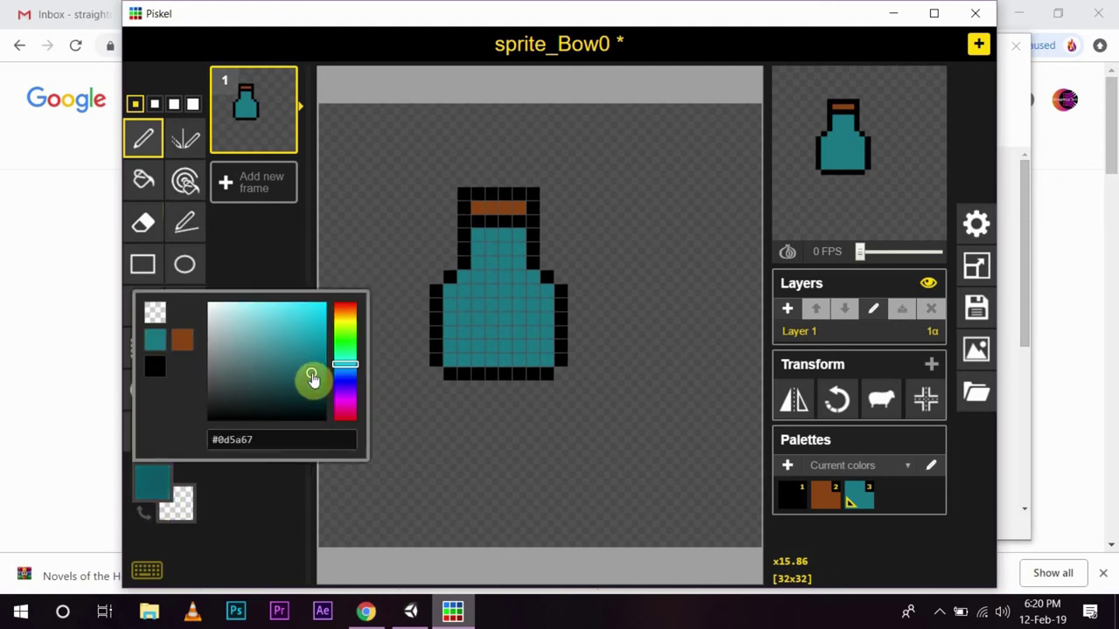
left_click(484, 278)
mouse_move(478, 282)
left_mouse_down()
mouse_move(495, 275)
mouse_move(503, 297)
mouse_move(466, 293)
mouse_move(517, 298)
left_mouse_up()
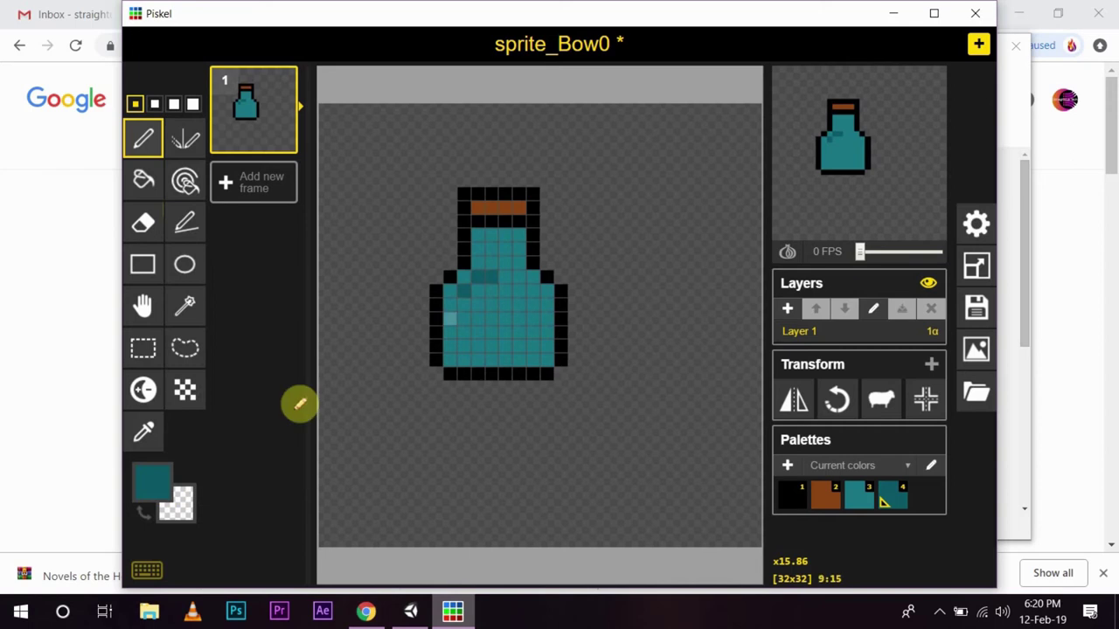
Sample the light and dark teals from the bottle, ending on light teal with the Pen tool.
left_click(143, 432)
left_click(512, 303)
left_click(495, 277)
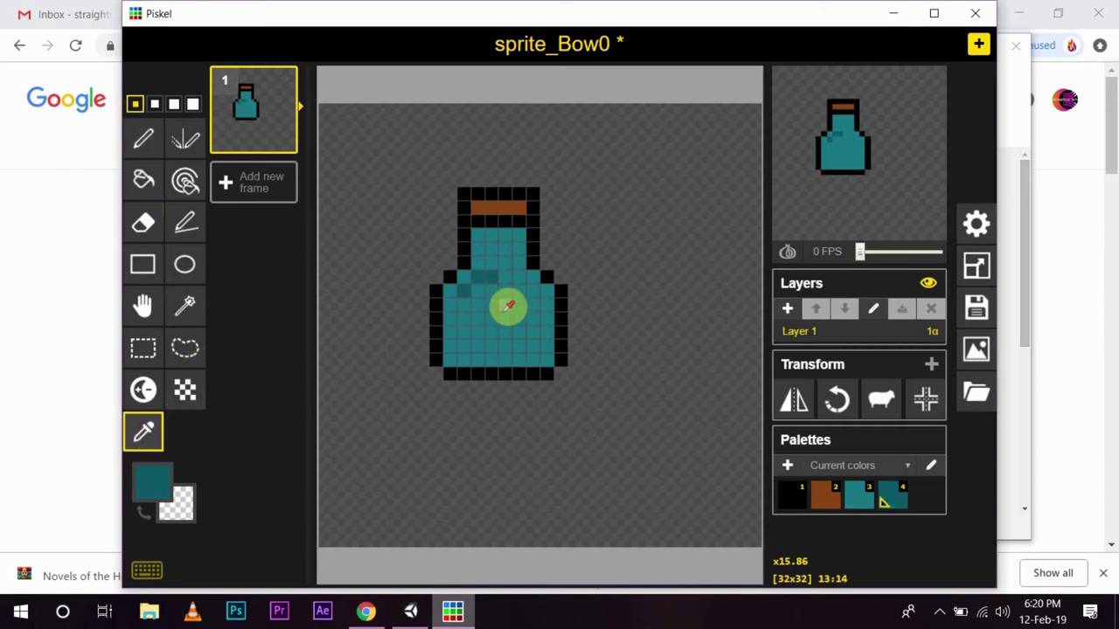
left_click(499, 300)
left_click(144, 140)
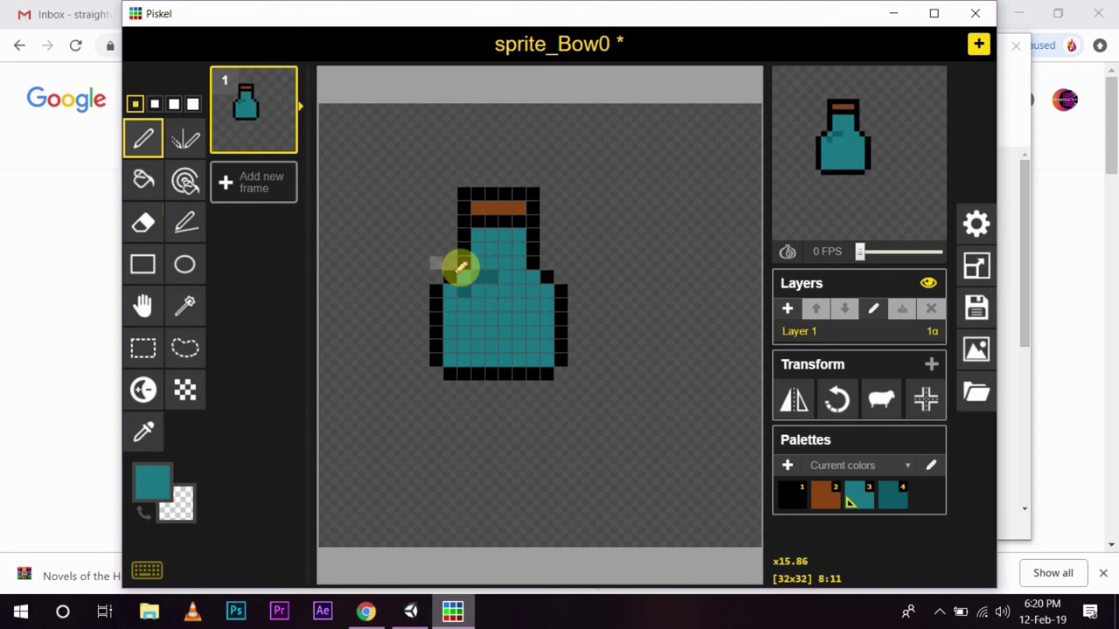
scroll(533, 347, "down", 2)
scroll(534, 347, "up", 2)
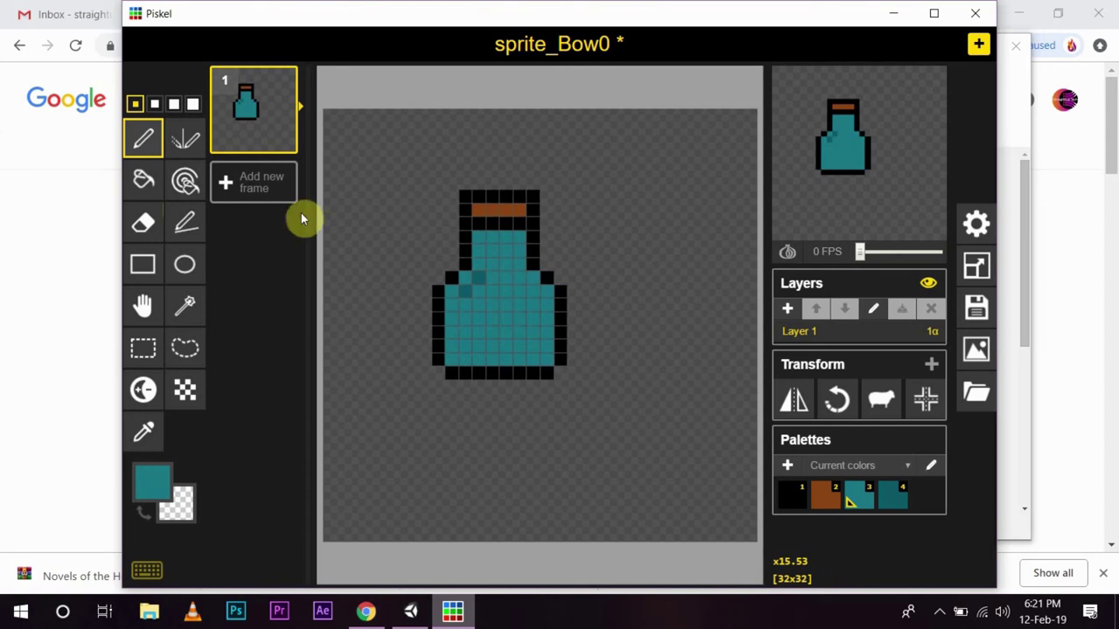
Make frame 2 without the brown cork and frame 3 with the neck liquid erased.
mouse_move(286, 138)
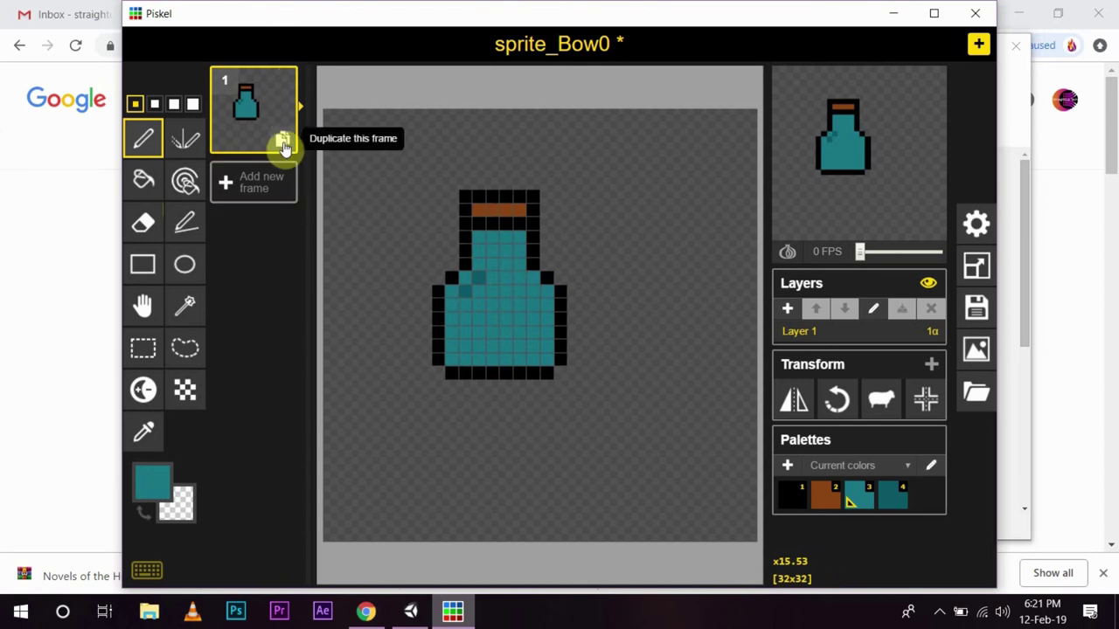
left_click(285, 144)
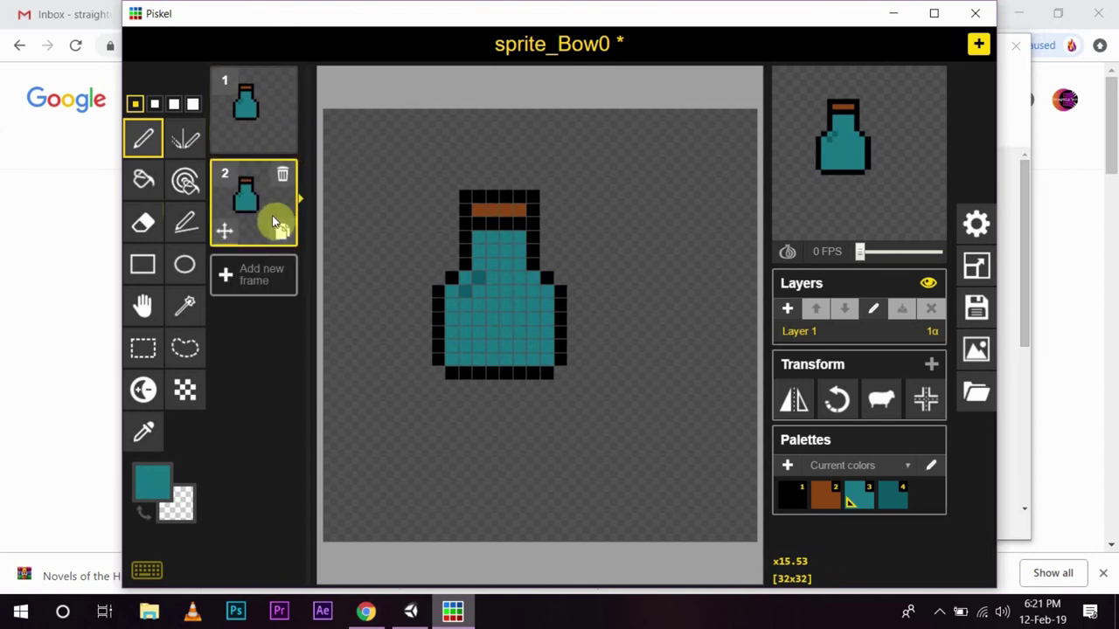
left_click(143, 227)
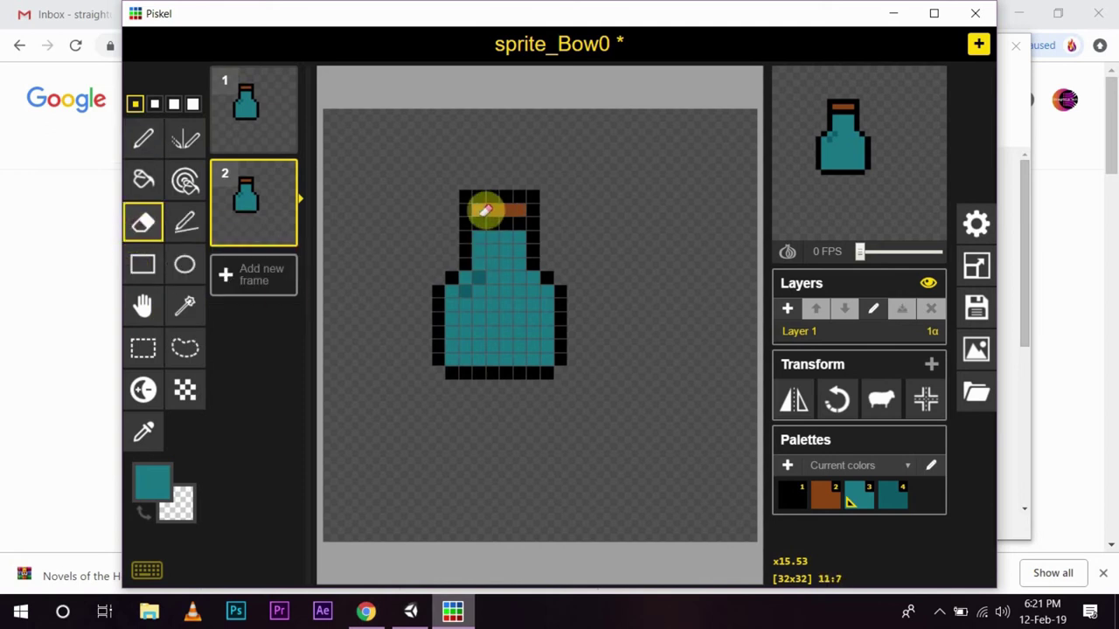
left_click_drag(486, 210, 519, 211)
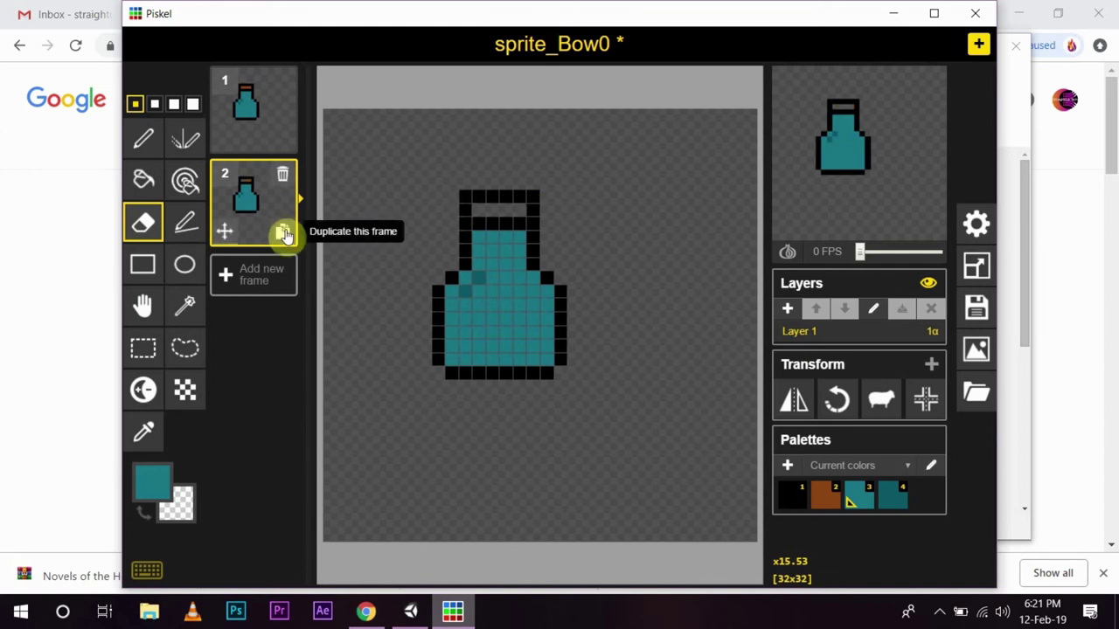
left_click(284, 235)
mouse_move(512, 254)
left_mouse_down()
mouse_move(495, 242)
mouse_move(492, 264)
mouse_move(517, 257)
mouse_move(522, 239)
mouse_move(507, 236)
mouse_move(517, 256)
left_mouse_up()
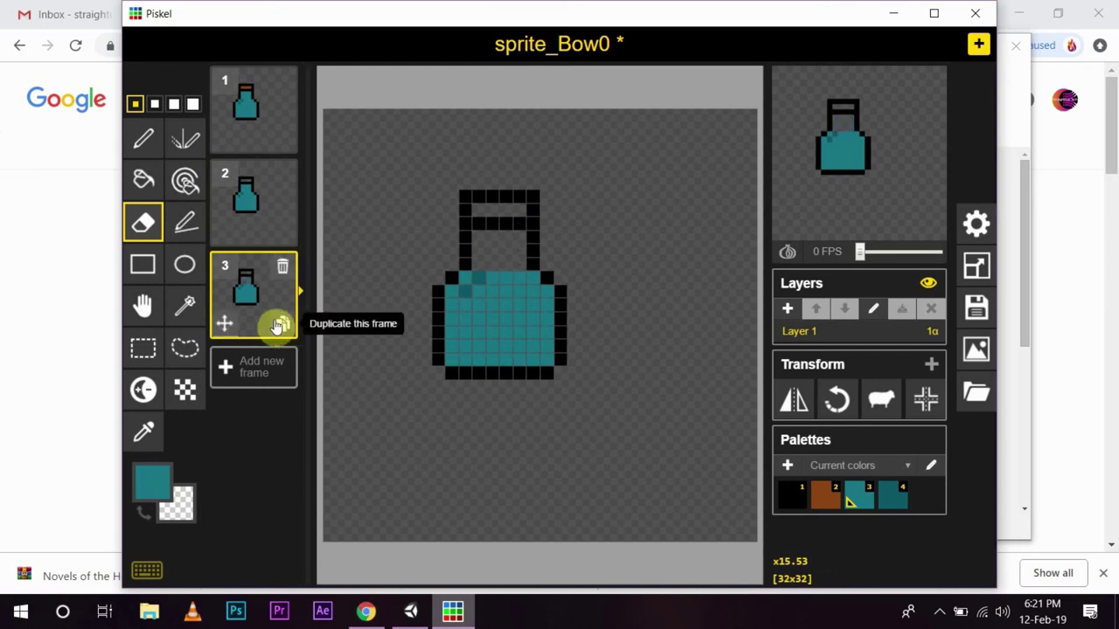
Make frame 4 with the upper teal rows erased and frame 5 with only the bottom pixels left.
left_click(280, 326)
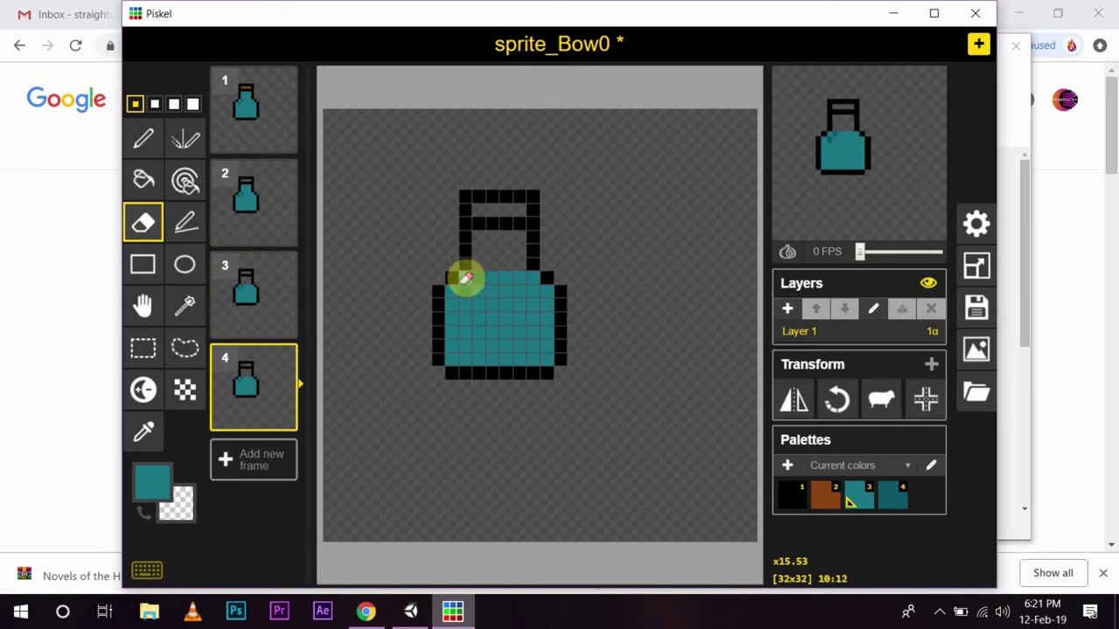
mouse_move(464, 279)
left_mouse_down()
mouse_move(523, 294)
mouse_move(476, 284)
mouse_move(503, 275)
mouse_move(536, 288)
mouse_move(535, 276)
mouse_move(541, 294)
mouse_move(549, 291)
mouse_move(543, 314)
mouse_move(526, 318)
mouse_move(460, 312)
mouse_move(498, 312)
left_mouse_up()
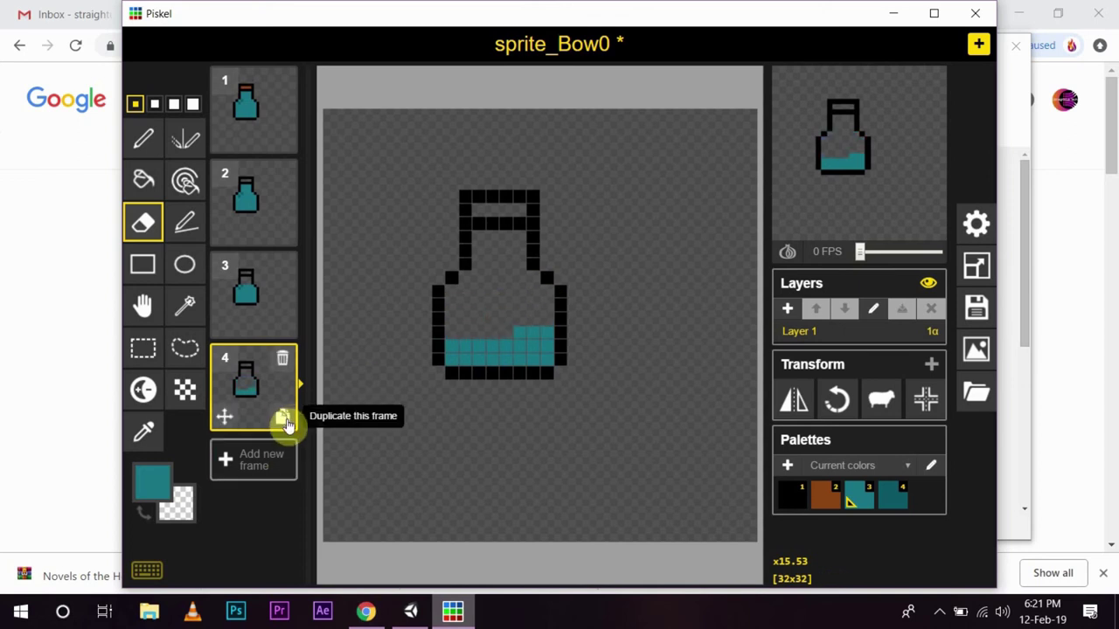
left_click(286, 422)
left_click(467, 353)
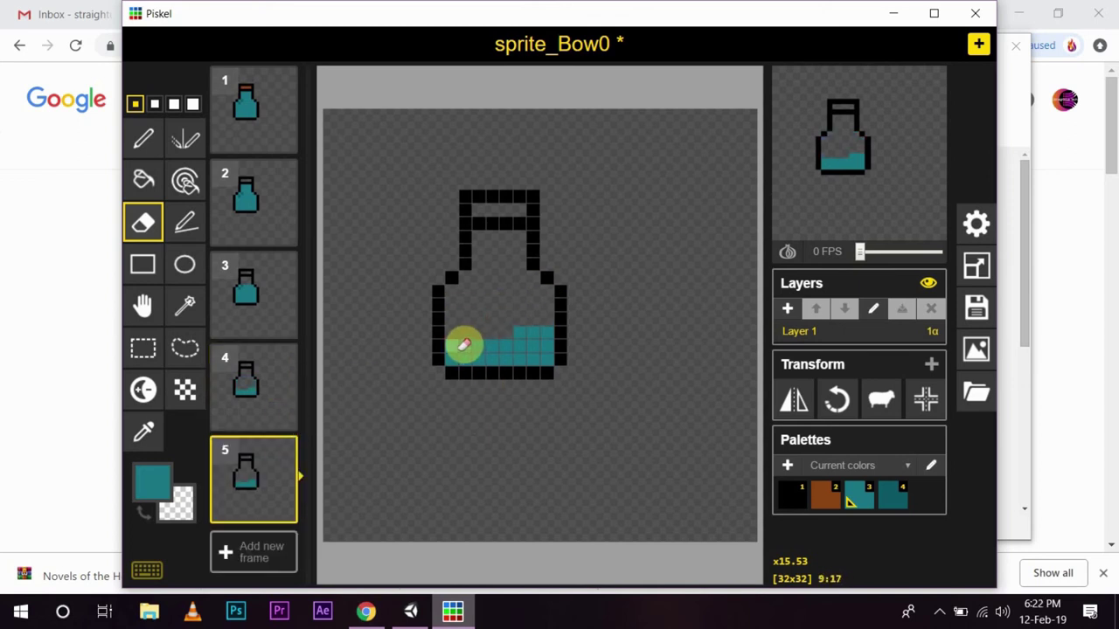
mouse_move(463, 344)
left_mouse_down()
mouse_move(515, 340)
mouse_move(530, 327)
mouse_move(547, 340)
mouse_move(519, 361)
mouse_move(465, 355)
left_mouse_up()
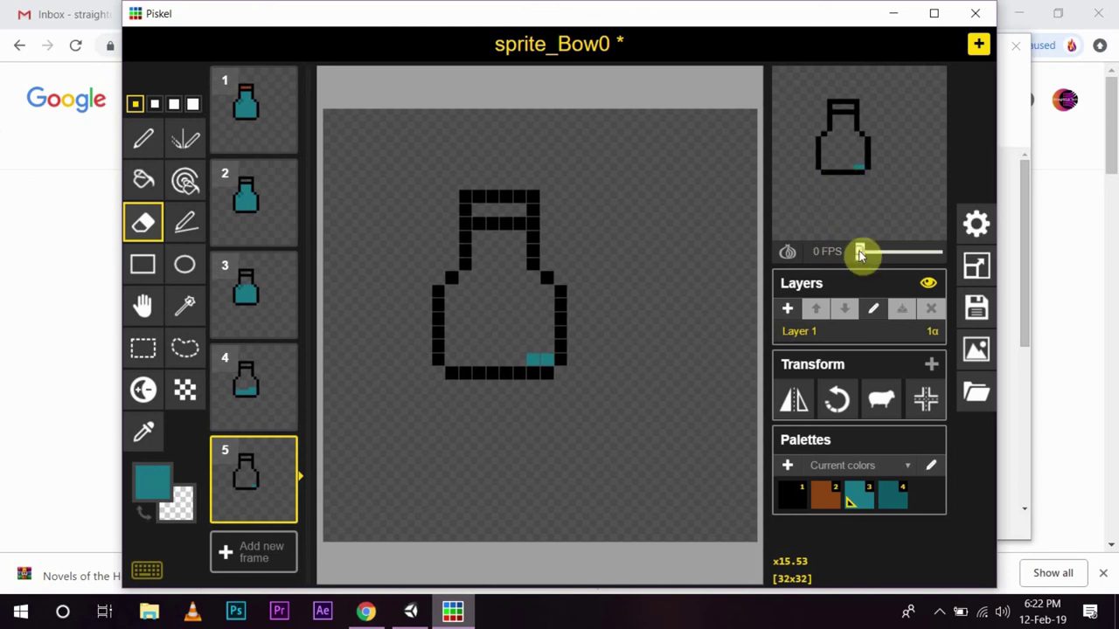
Lower the preview's FPS slider from 9 to 8 FPS.
left_click_drag(860, 254, 887, 257)
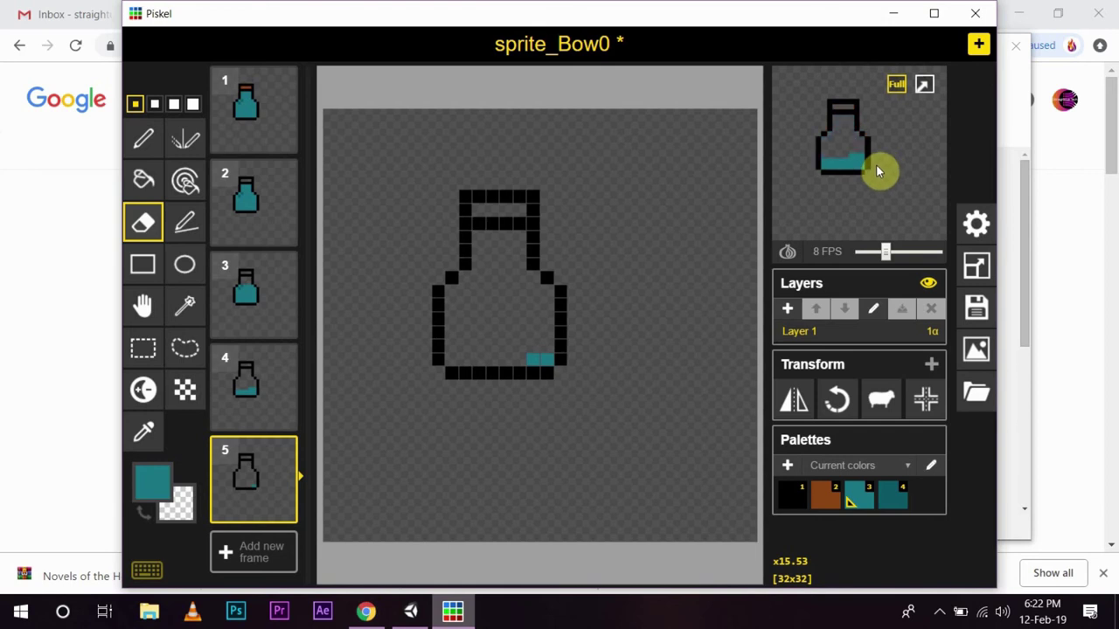
Export all frames from Piskel as a ZIP of PNGs.
left_click(977, 351)
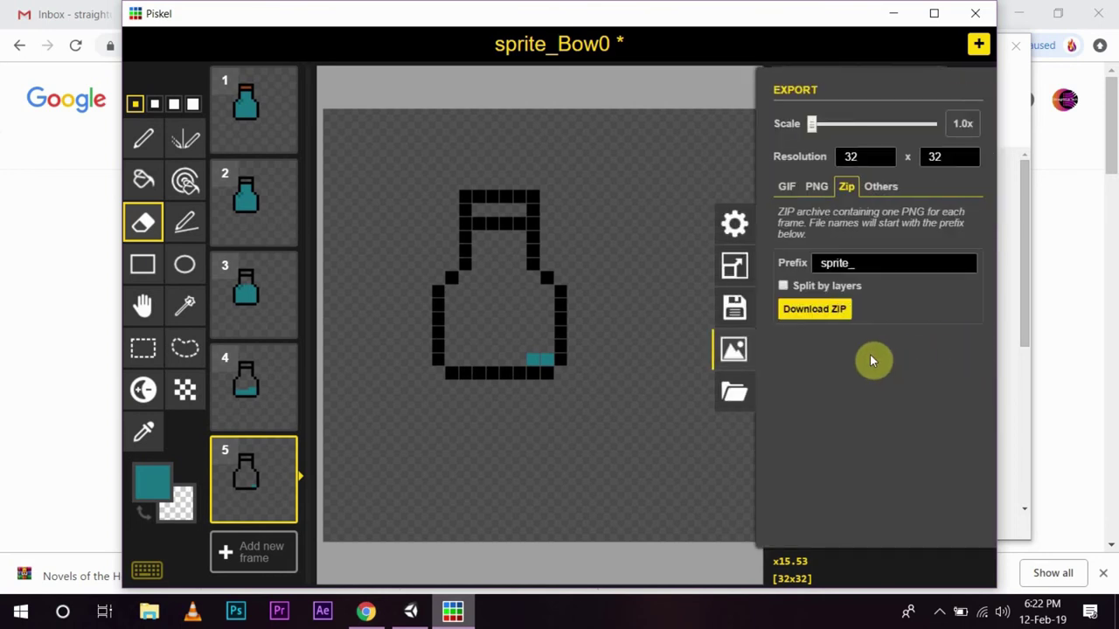
left_click(881, 269)
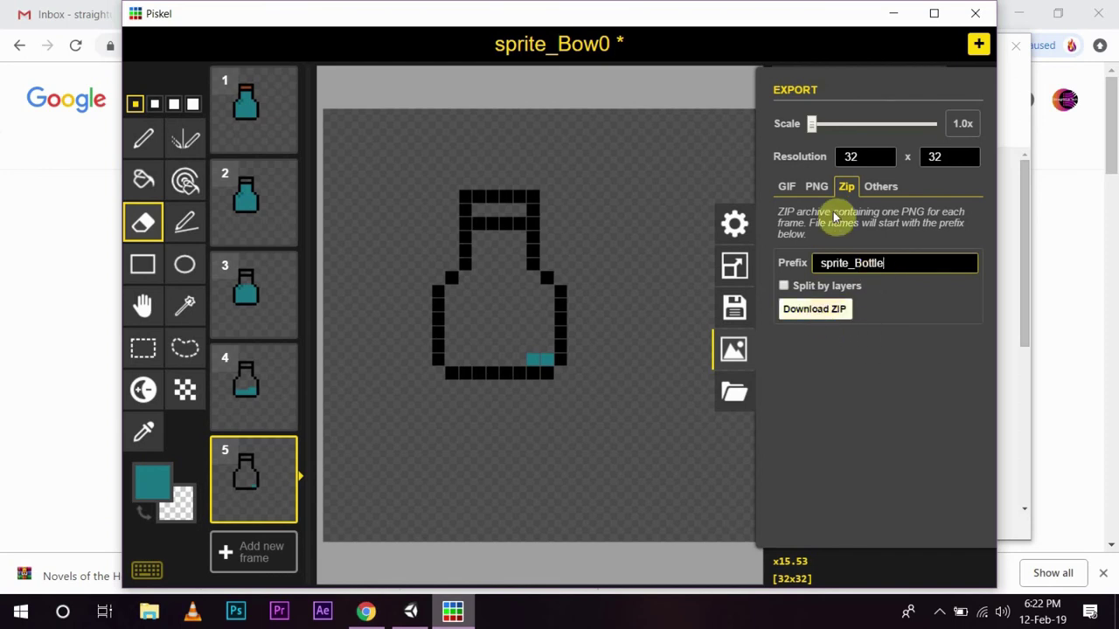
left_click(823, 313)
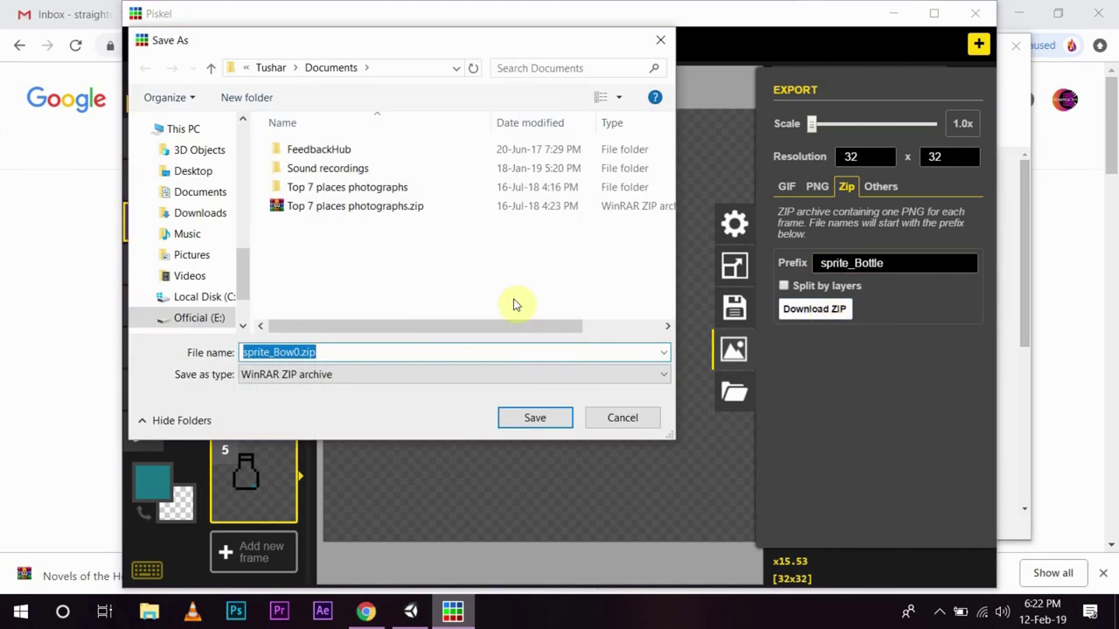
Save sprite_Bow0.zip into G:\Unity Projects\2d Assets and switch to File Explorer.
left_click_drag(236, 288, 242, 312)
left_click(214, 270)
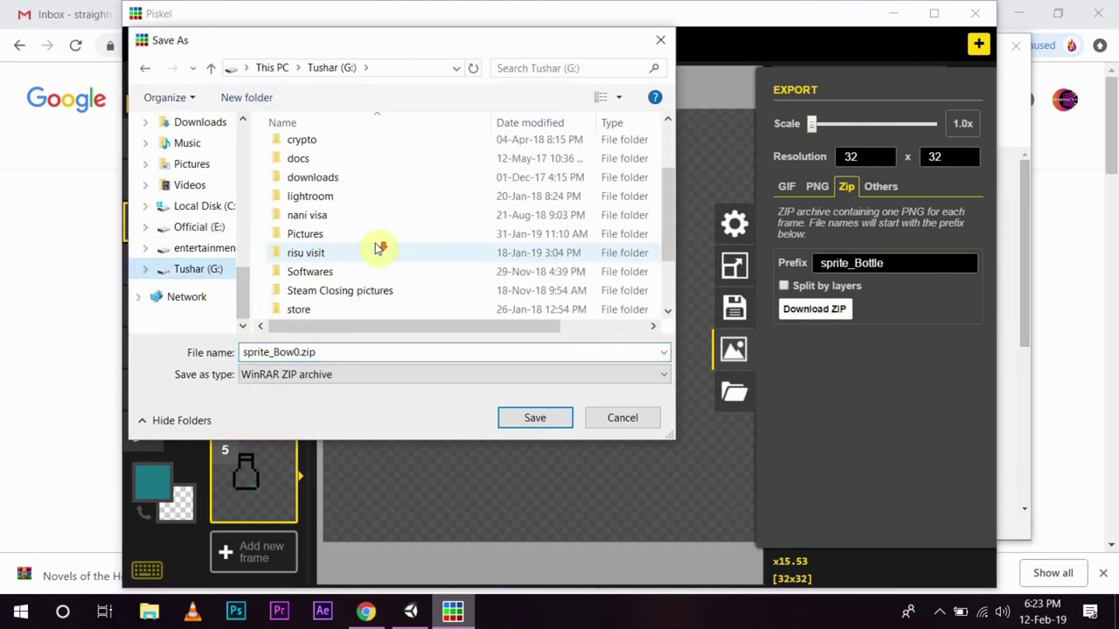
scroll(376, 249, "down", 2)
double_click(334, 273)
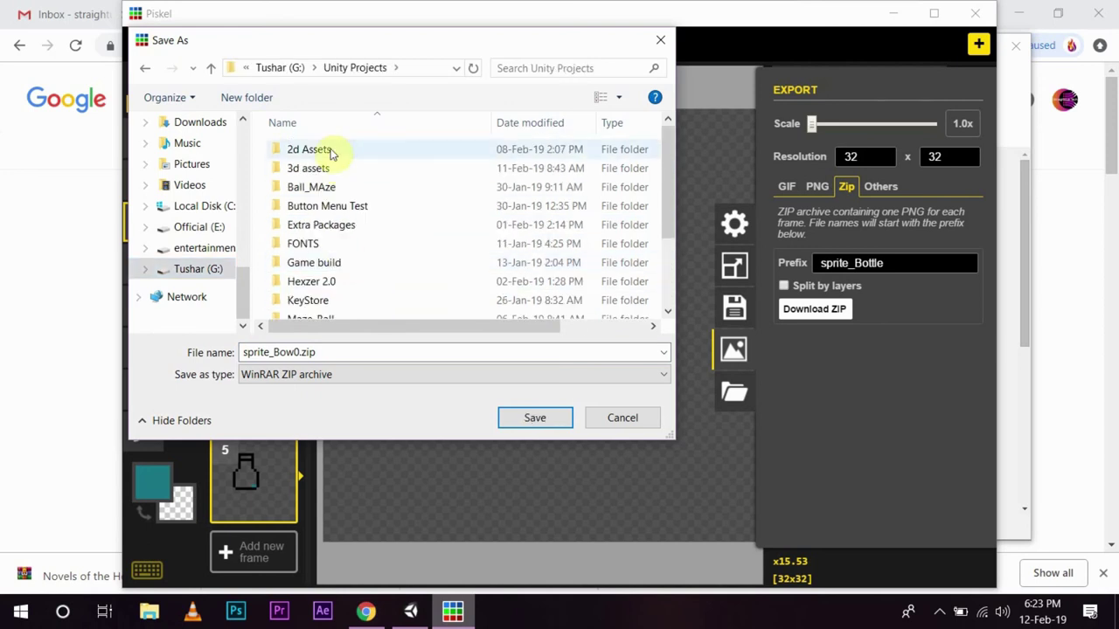
double_click(330, 152)
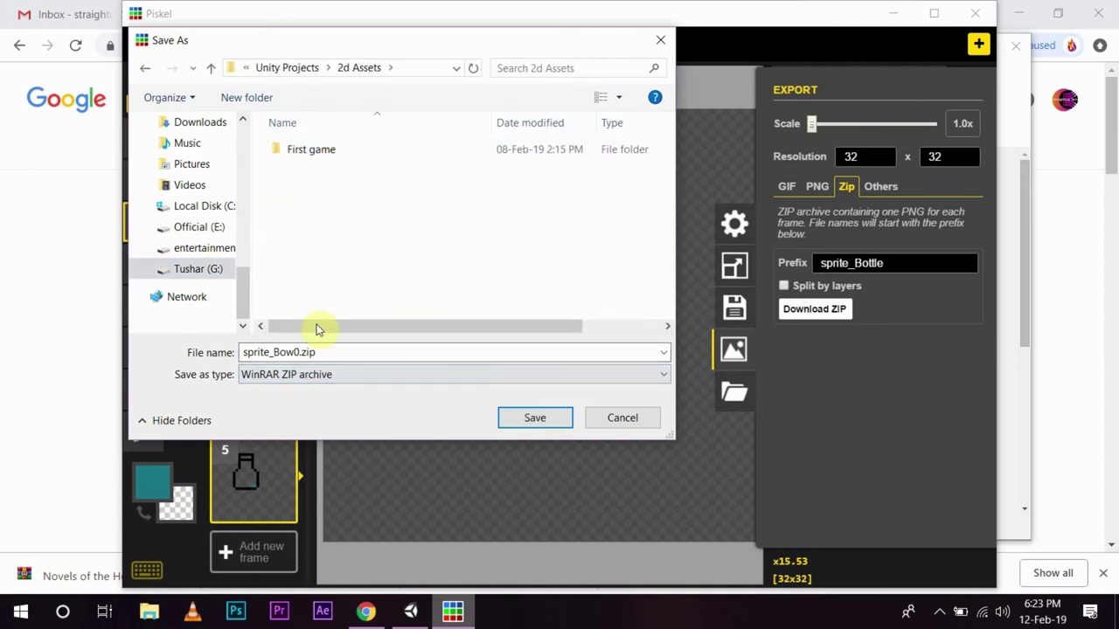
left_click(515, 418)
key("alt+Tab")
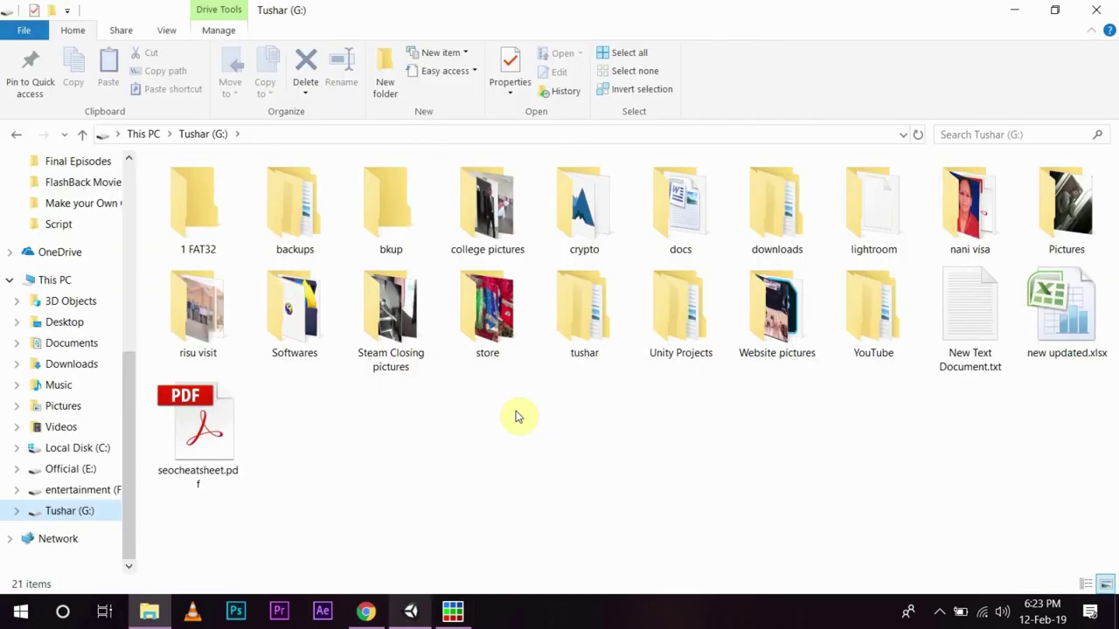
Extract sprite_Bow0.zip in 2d Assets to sprite_Bow0\, check its five PNGs, and go back.
double_click(697, 345)
double_click(251, 187)
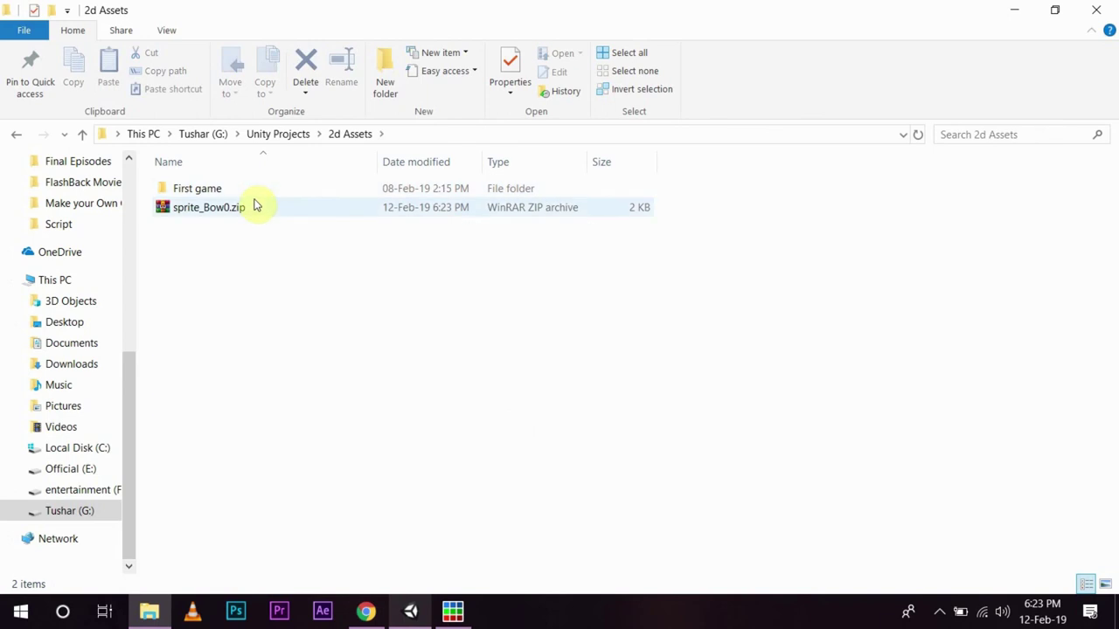
left_click(254, 207)
right_click(254, 209)
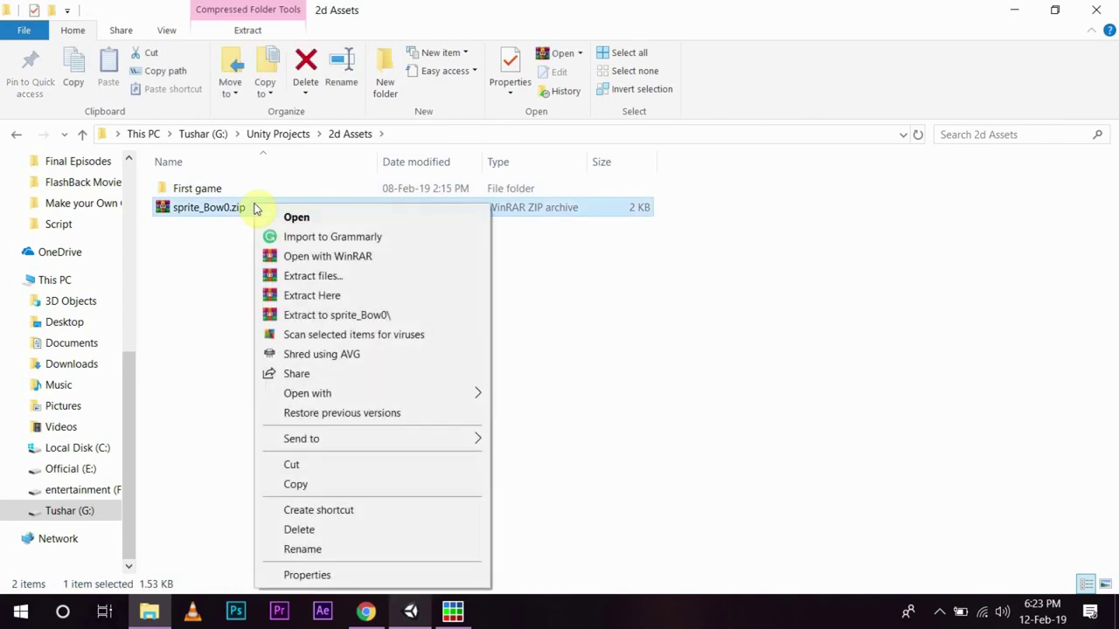
left_click(374, 317)
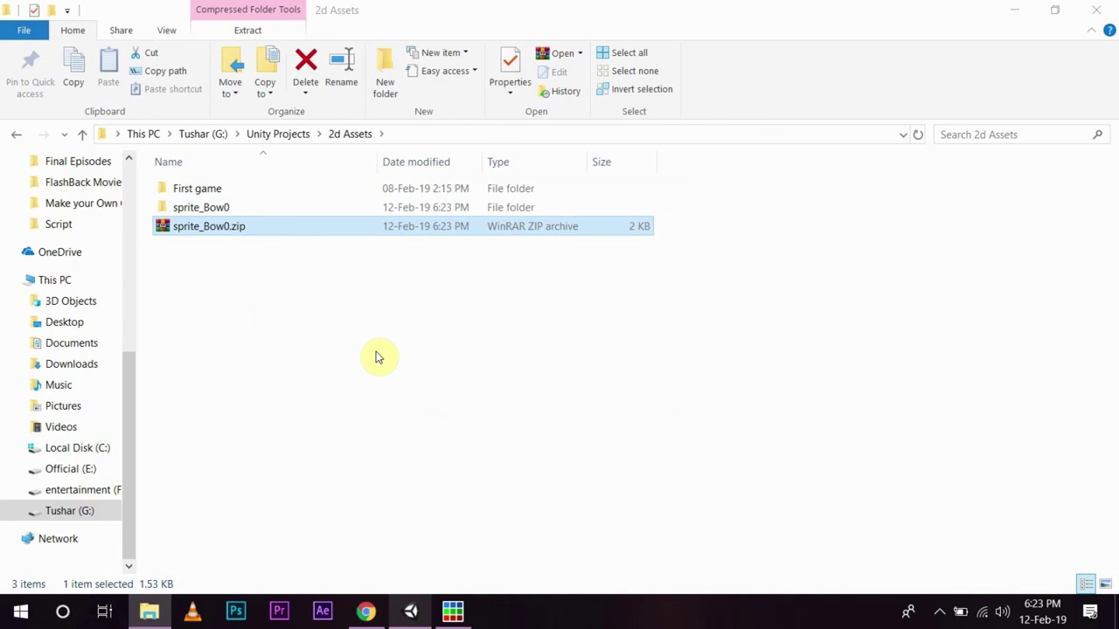
double_click(207, 209)
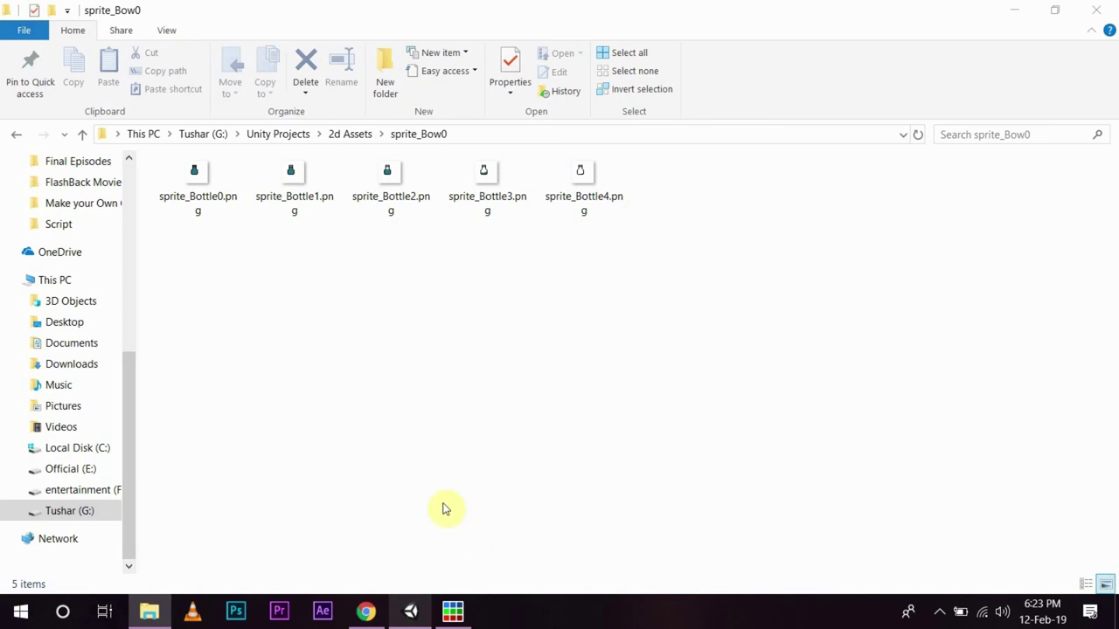
left_click(16, 134)
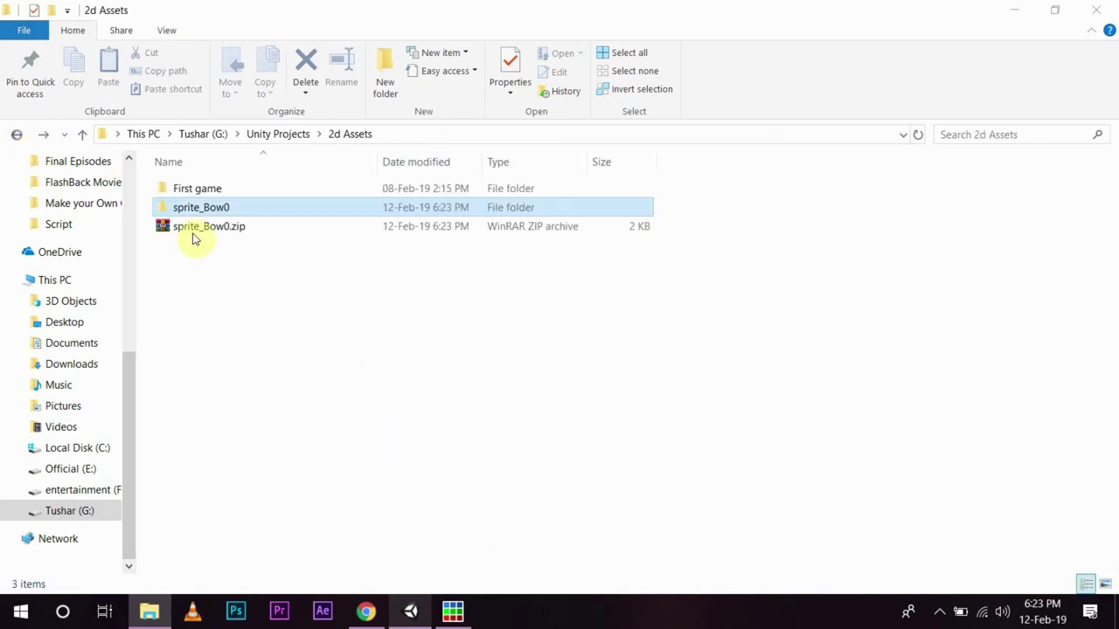
Create the project 2d_Animations from the 2D template with Unity Analytics disabled.
left_click(411, 612)
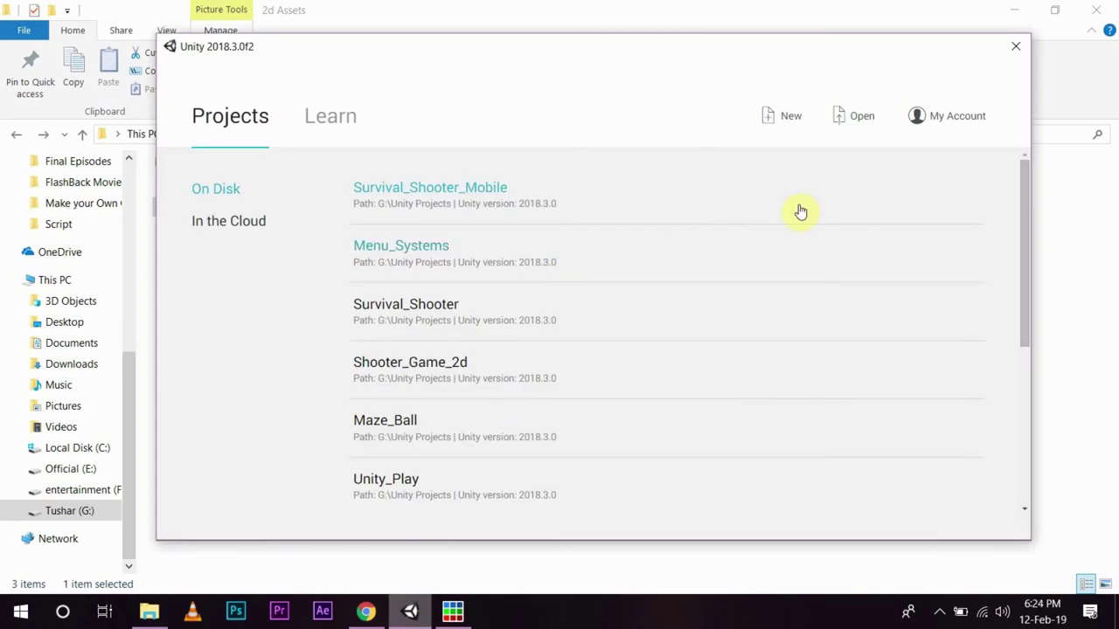
left_click(790, 124)
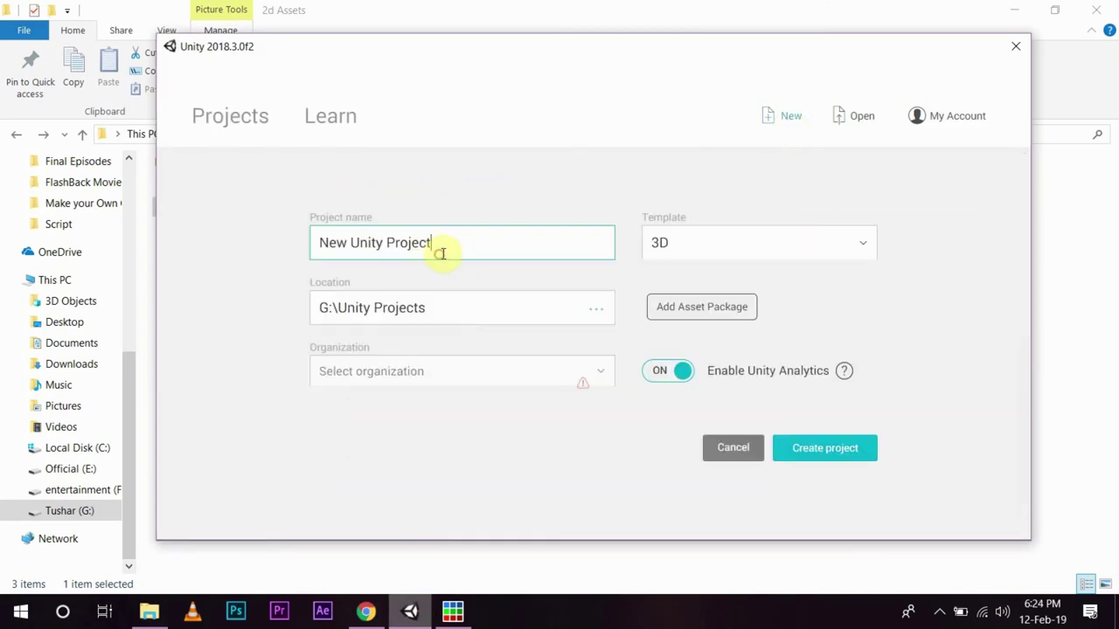
left_click_drag(456, 247, 284, 237)
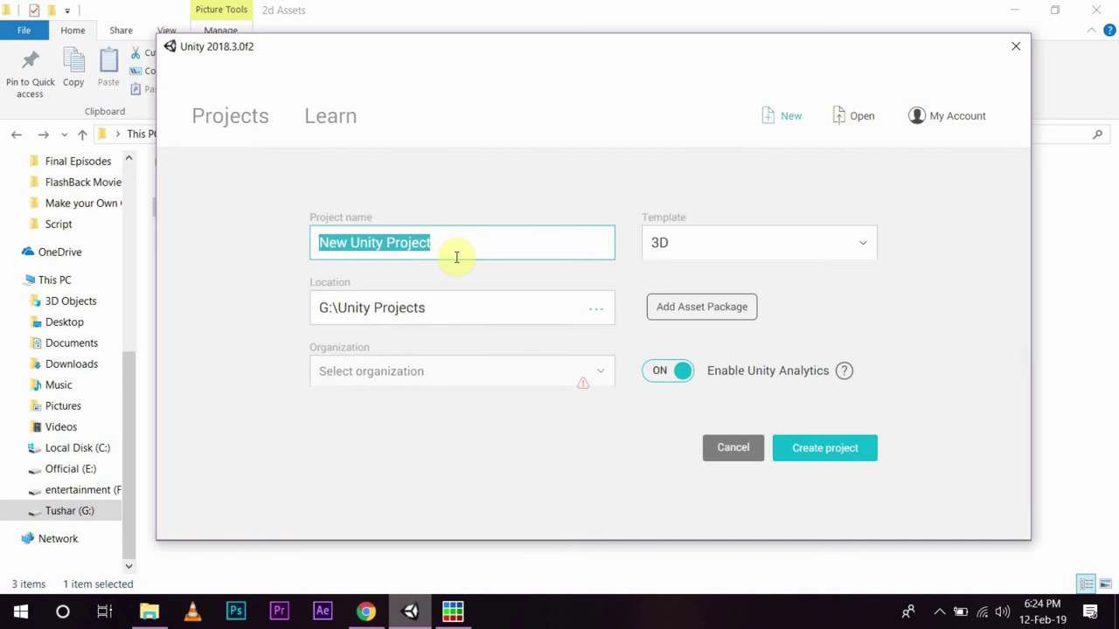
type("@")
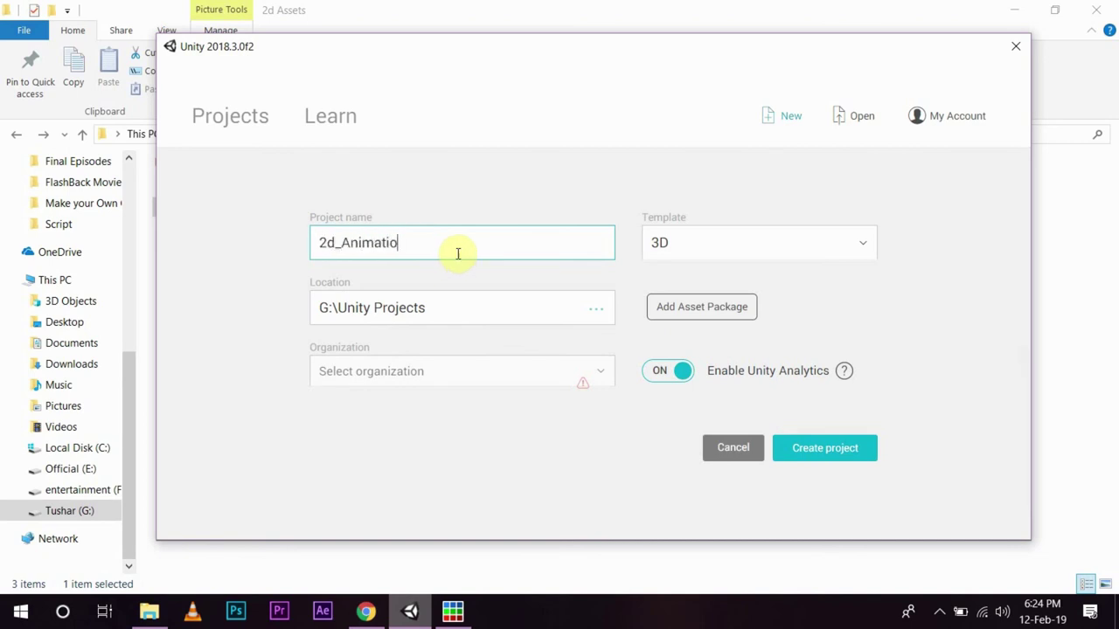
left_click(687, 249)
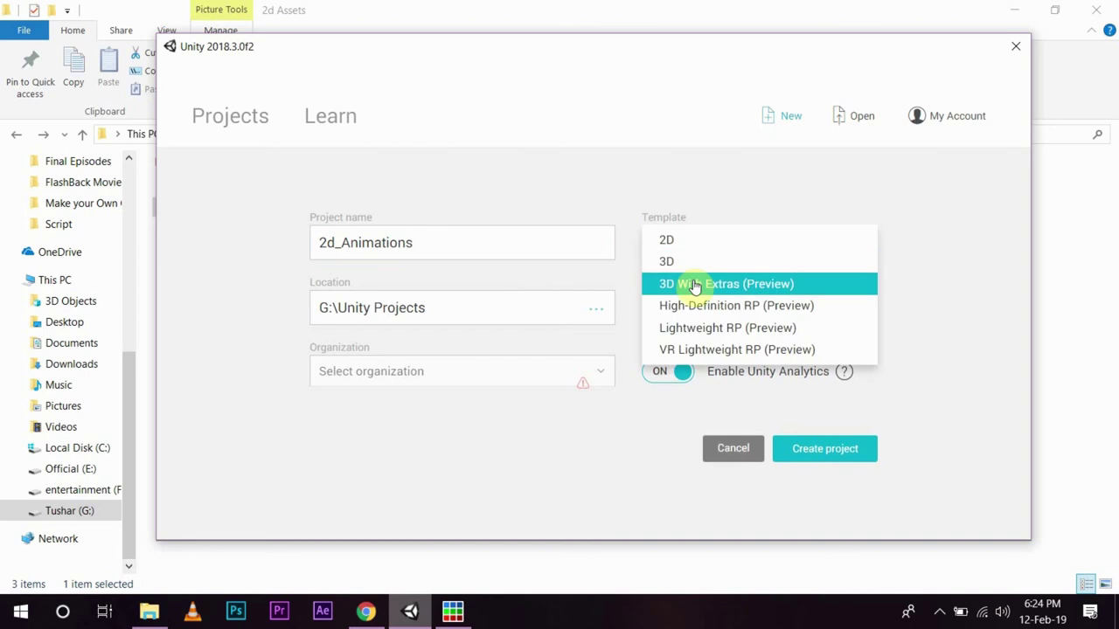
left_click(689, 242)
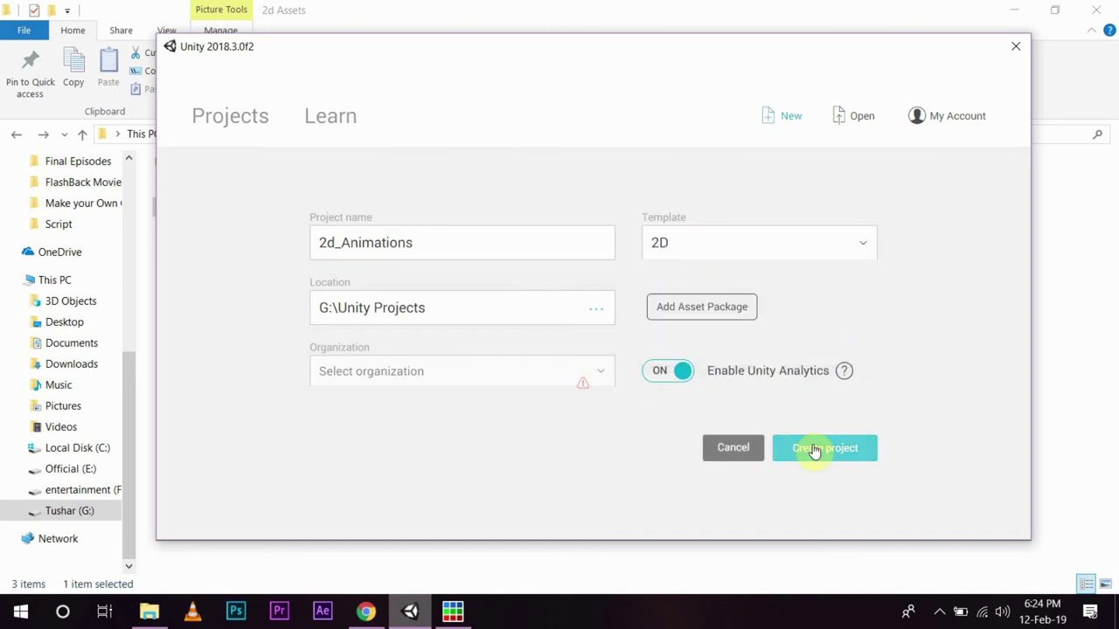
left_click(669, 371)
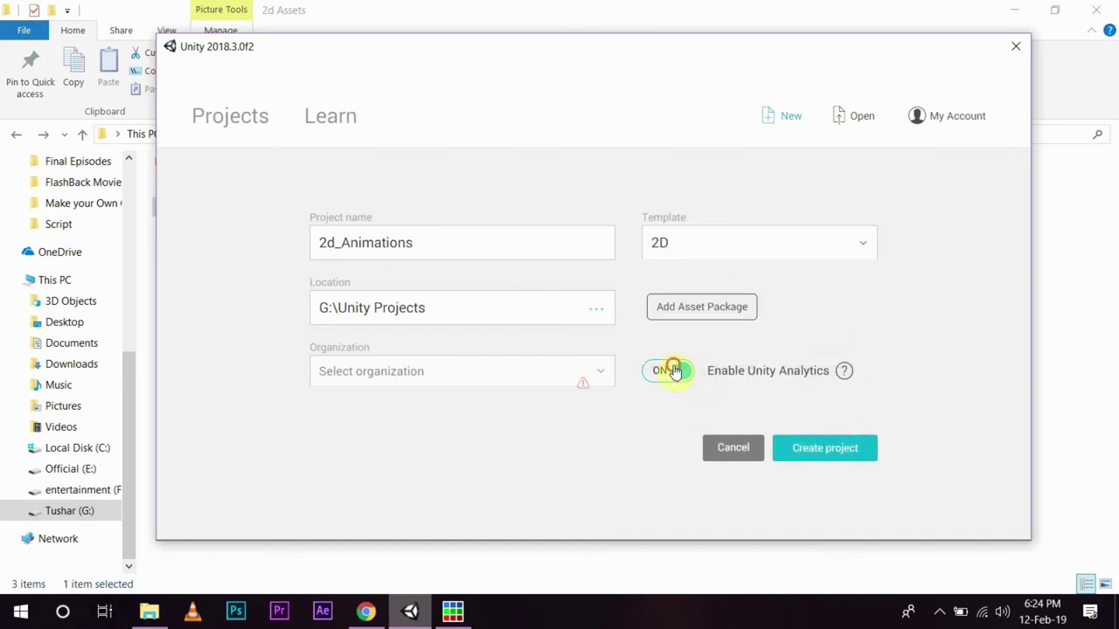
left_click(836, 452)
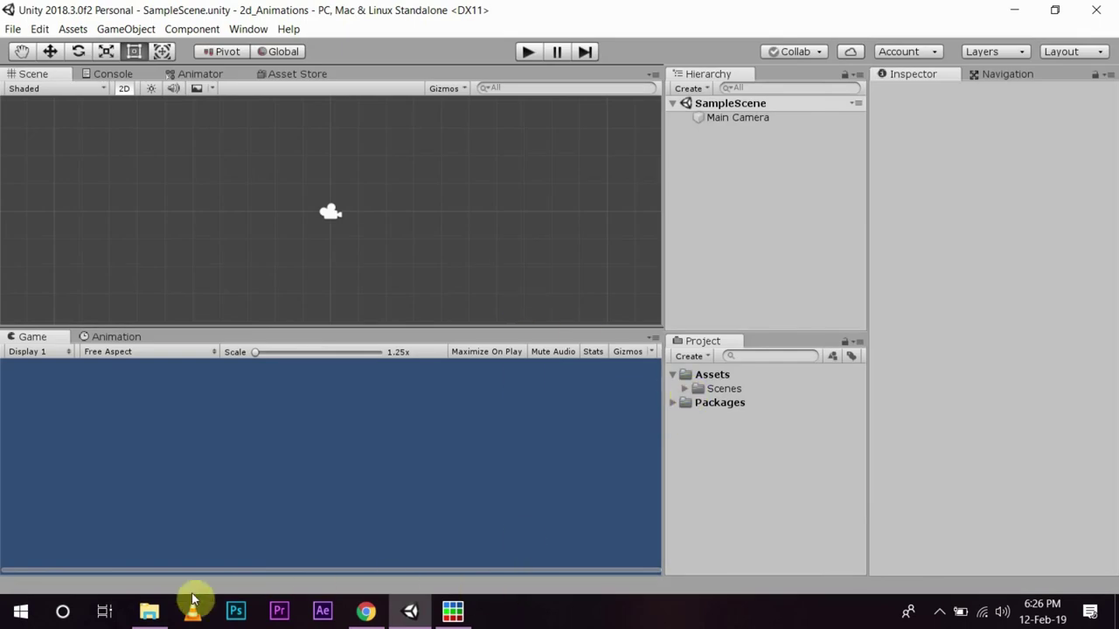
Drag the sprite_Bow0 folder into Unity's Assets and expand it to show sprite_Bottle0–sprite_Bottle4.
left_click(151, 615)
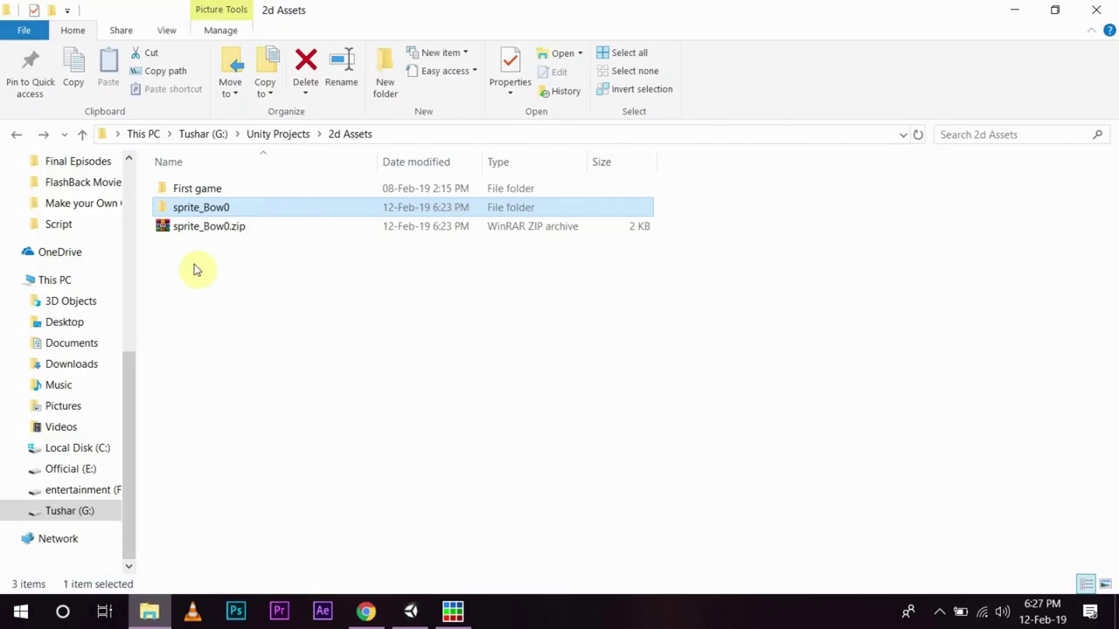
left_click_drag(216, 210, 708, 464)
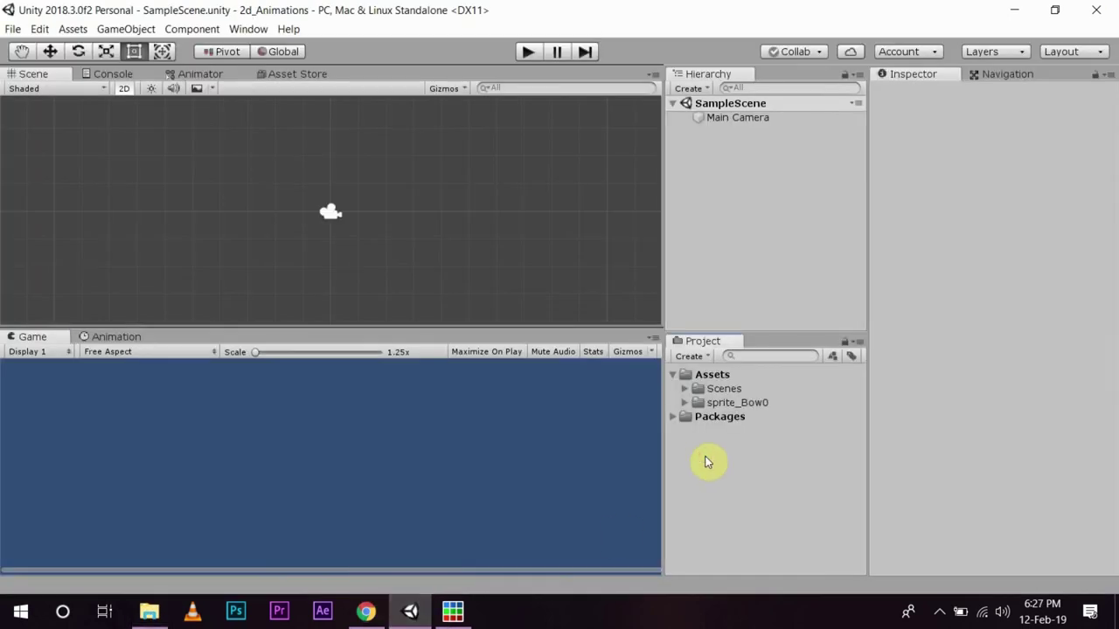
left_click(713, 403)
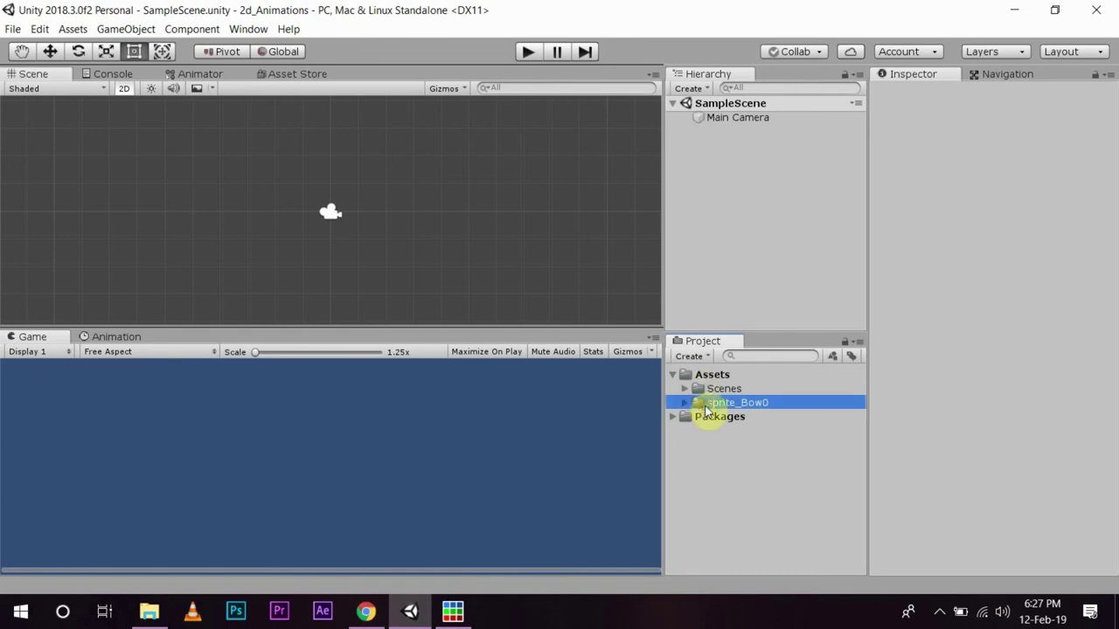
left_click(685, 403)
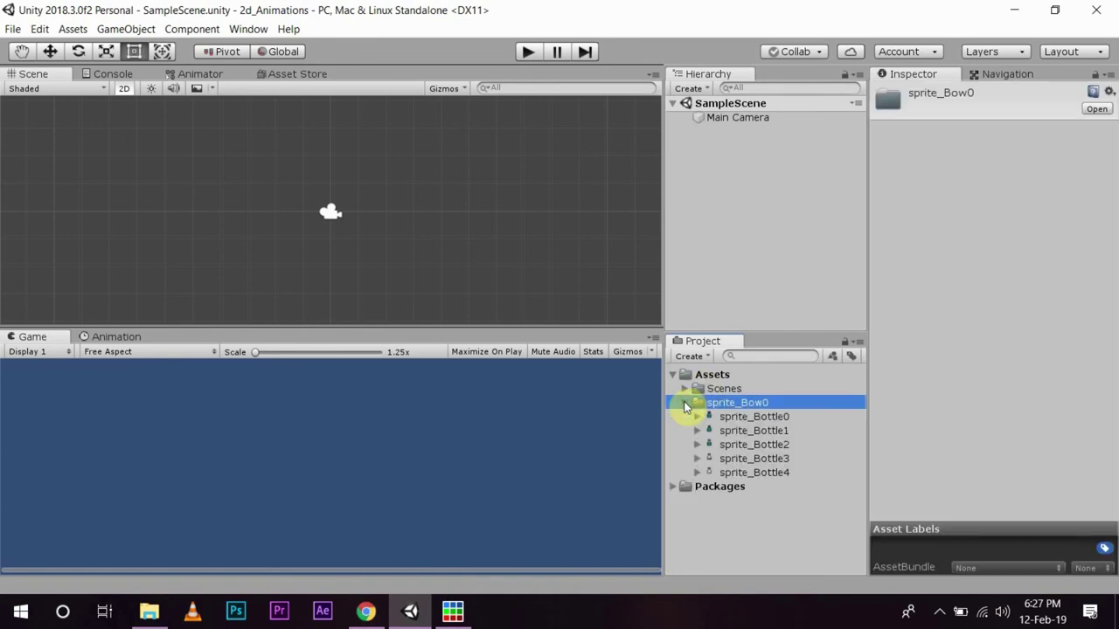